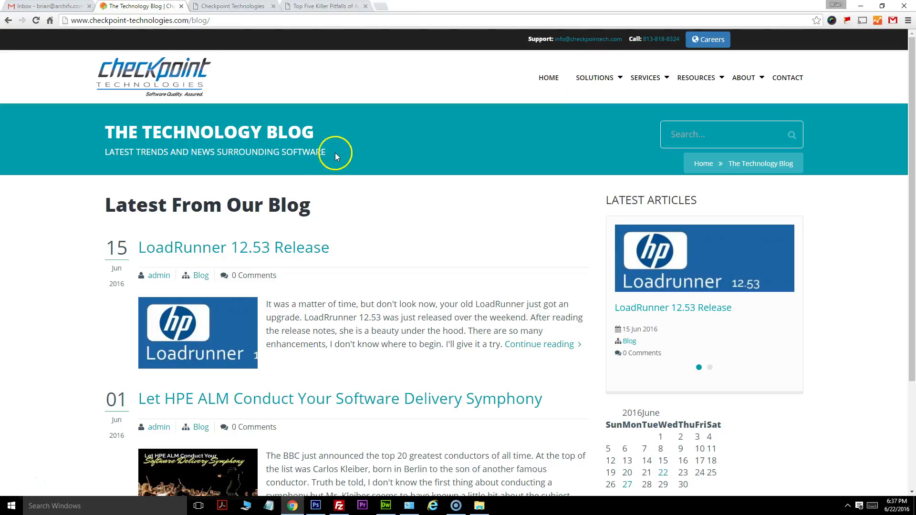
Step: Open the LoadRunner 12.53 Release blog post and examine its content, latest articles, tags, sharing options and comment form
click(268, 243)
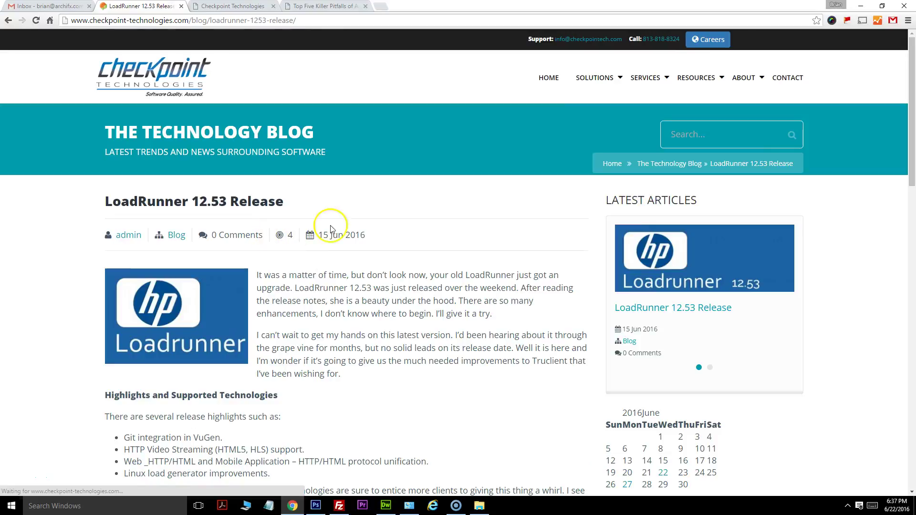
scroll(334, 225, down, 1)
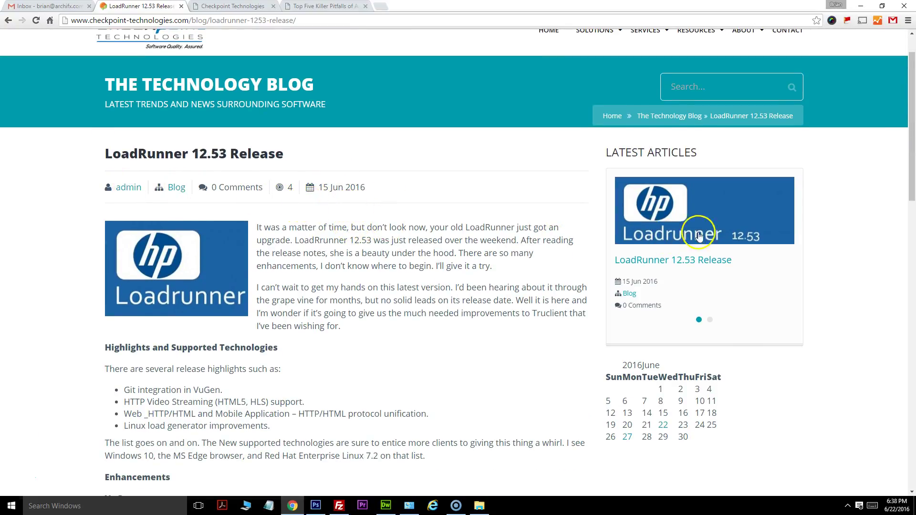
click(723, 227)
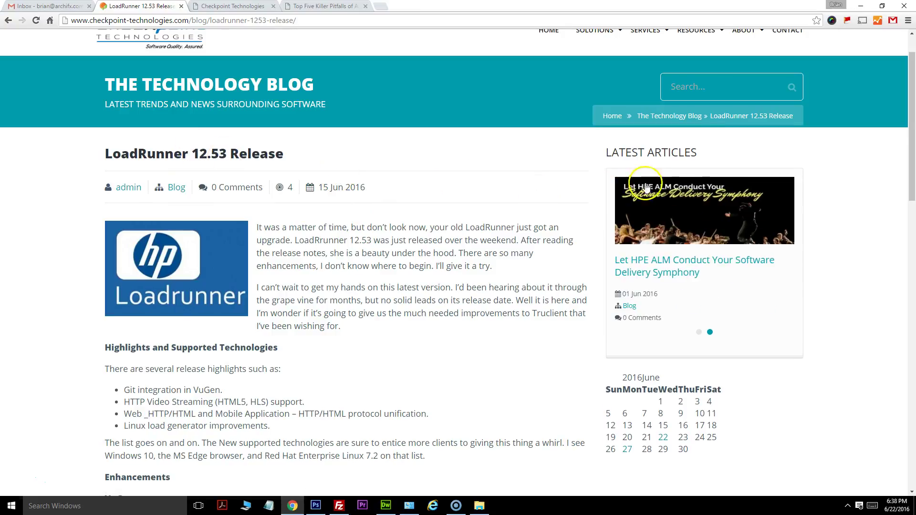
scroll(297, 213, down, 4)
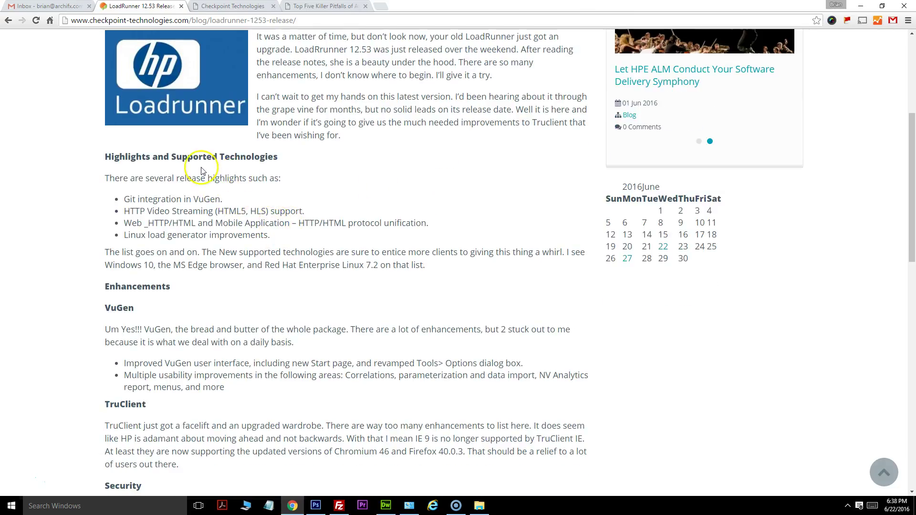
scroll(275, 190, down, 5)
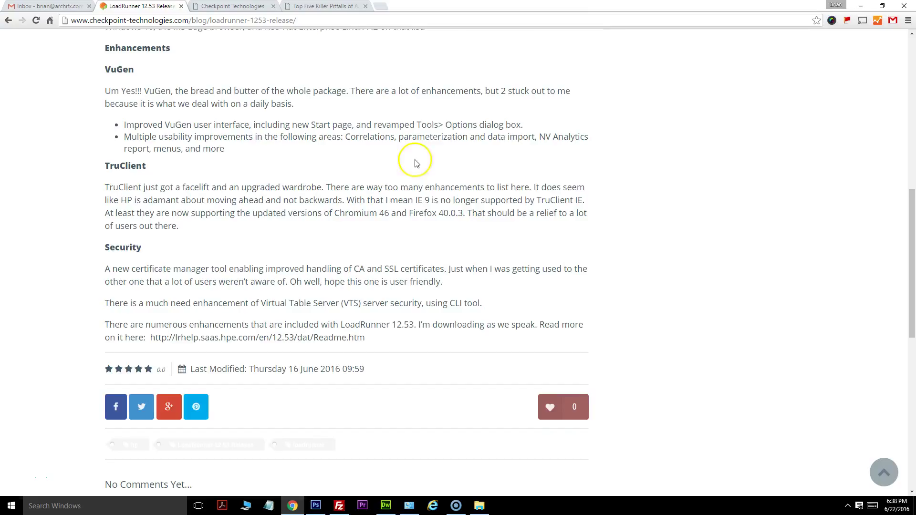
scroll(317, 306, down, 2)
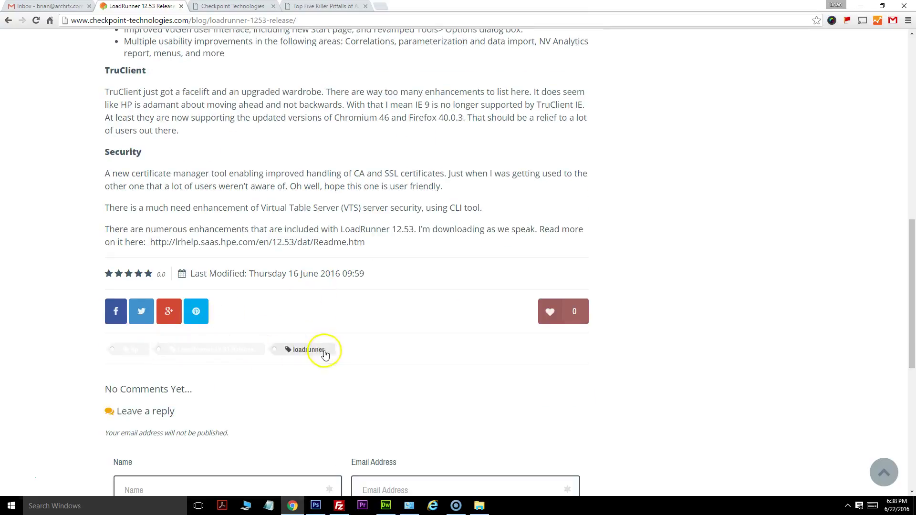
scroll(188, 288, down, 6)
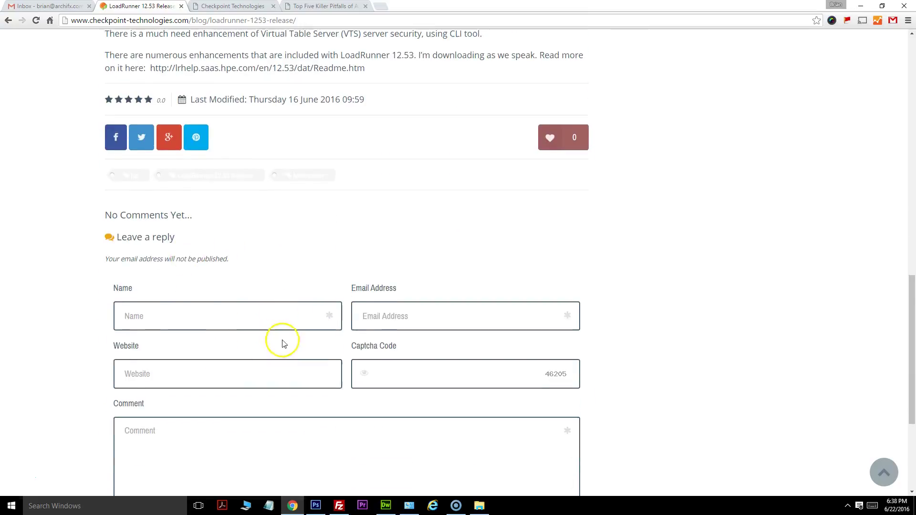
scroll(368, 361, up, 8)
scroll(368, 362, up, 10)
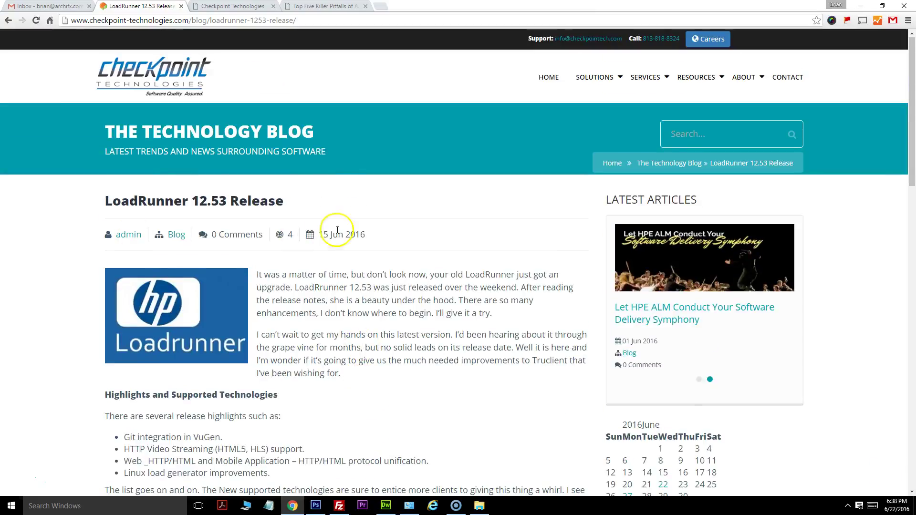
Step: Log in to the site's admin panel with the prefilled credentials and open the Blog Manager
click(232, 6)
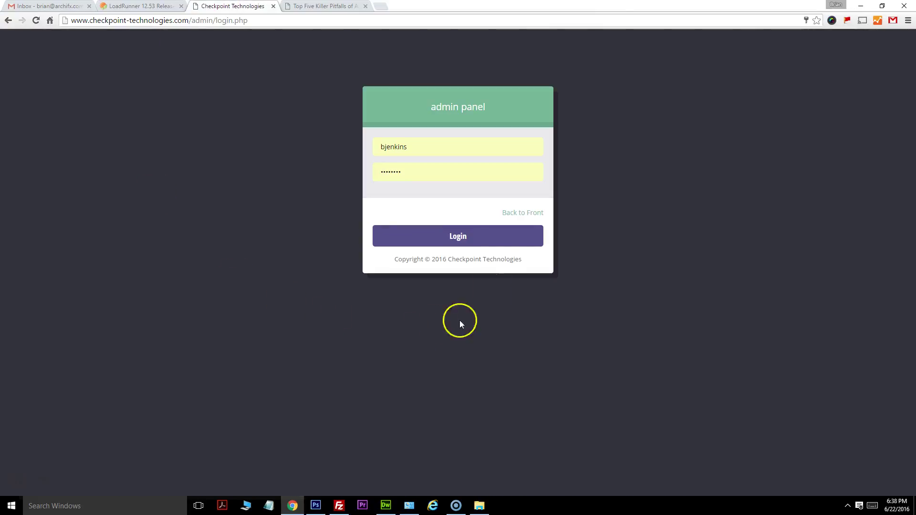
click(487, 236)
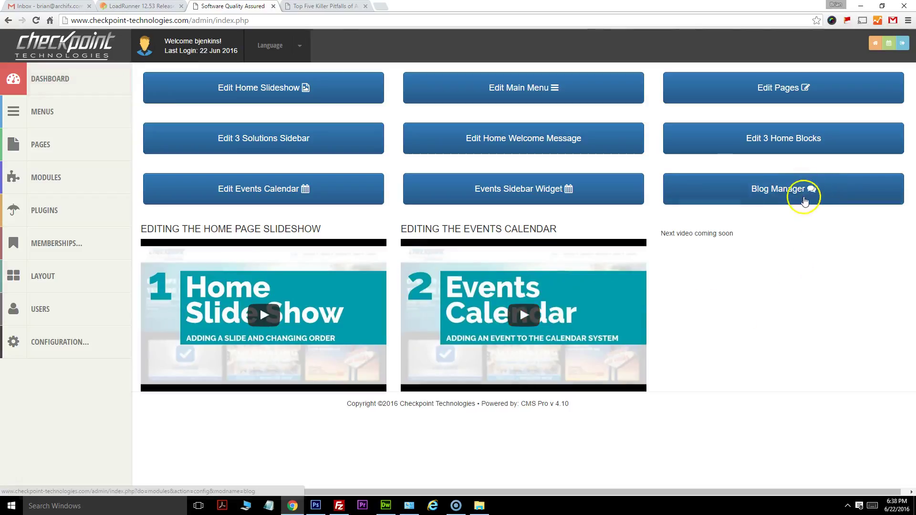
click(801, 193)
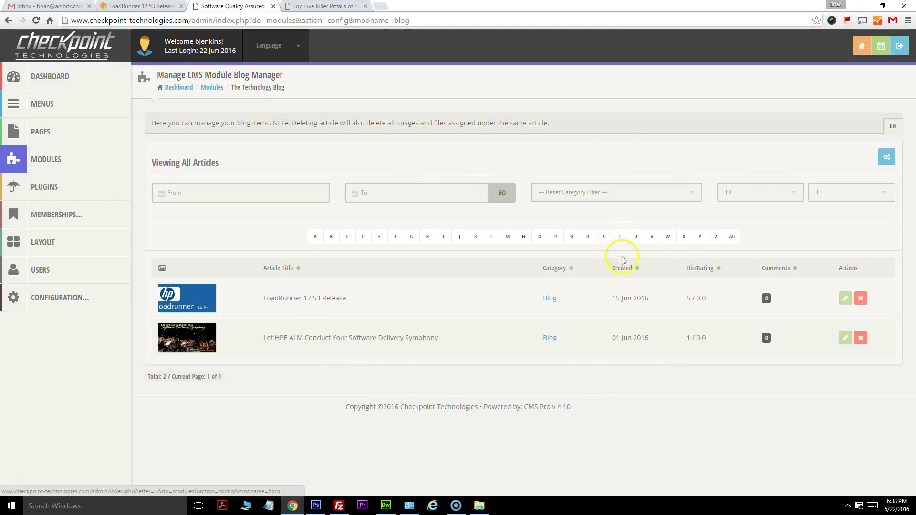
Step: Start adding a new article in the Blog Manager
click(845, 302)
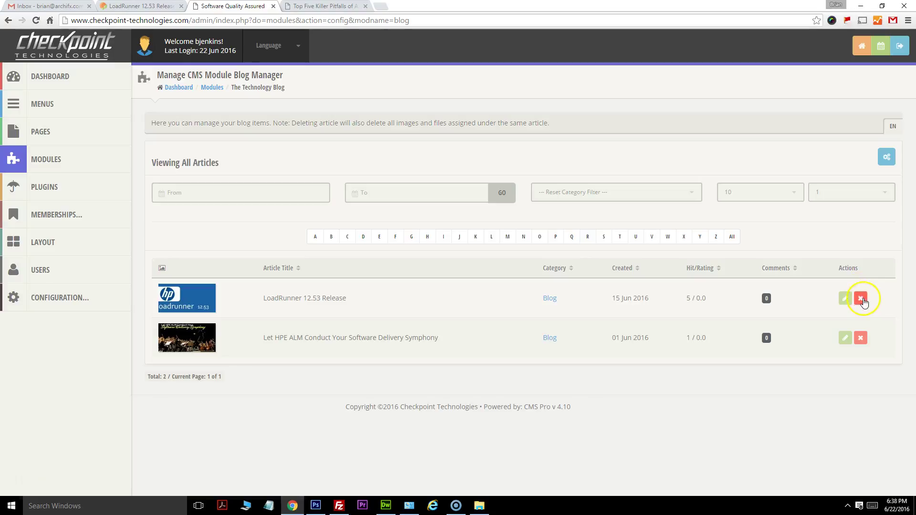
click(887, 160)
click(887, 160)
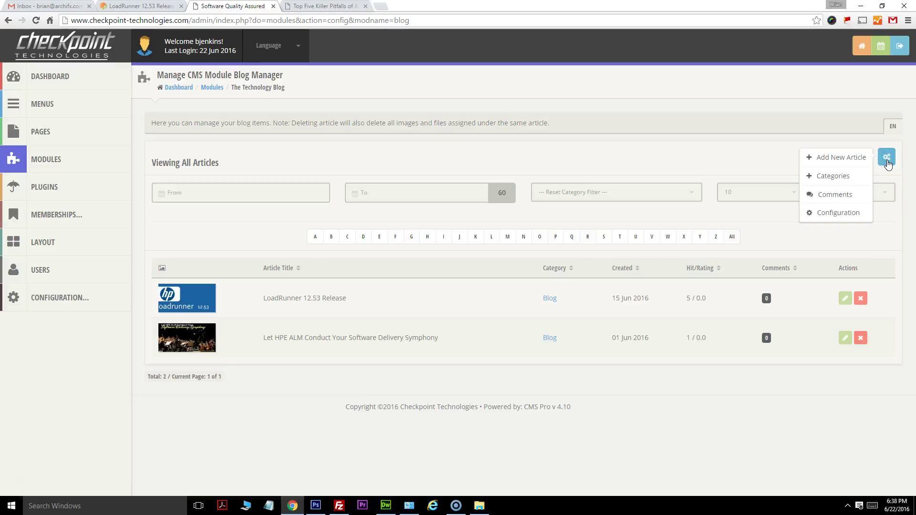
click(849, 159)
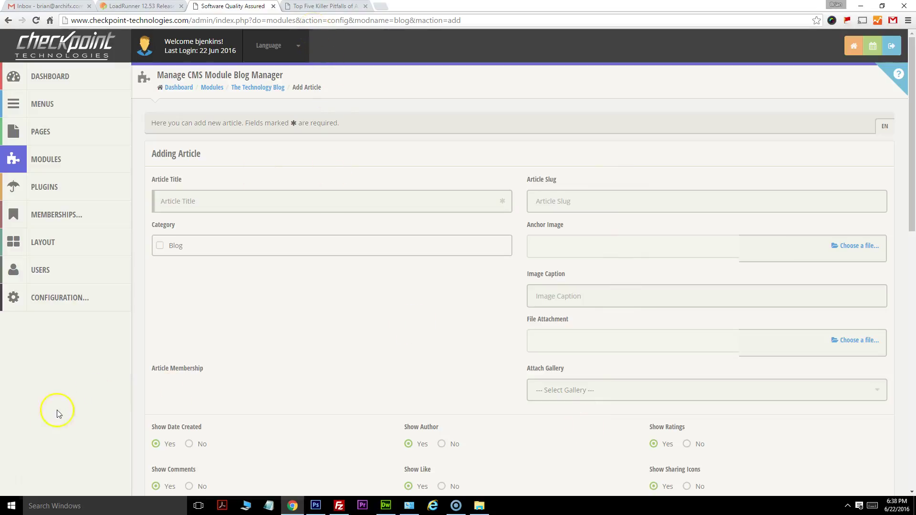
Step: Save the header image of the old blog's Top Five Killer Pitfalls article to the Desktop as Top-5-1060x650.jpg
key(ctrl+Tab)
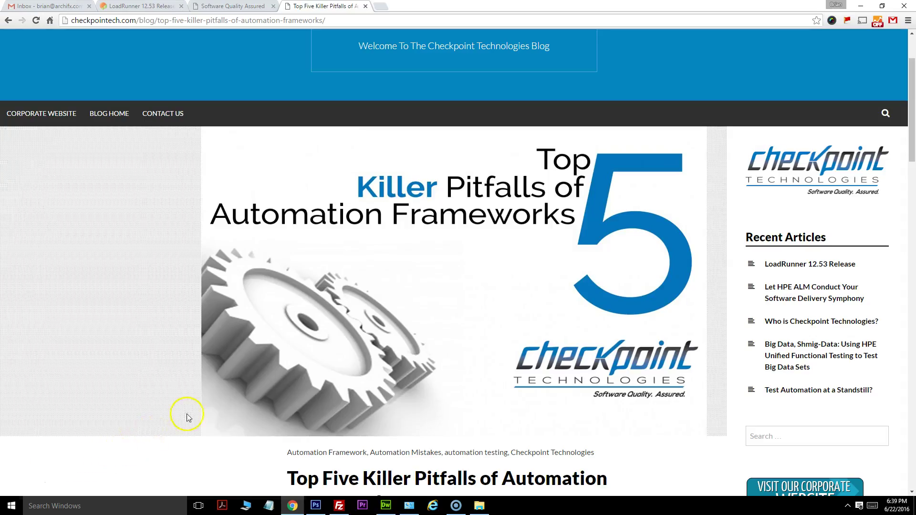
scroll(431, 242, down, 7)
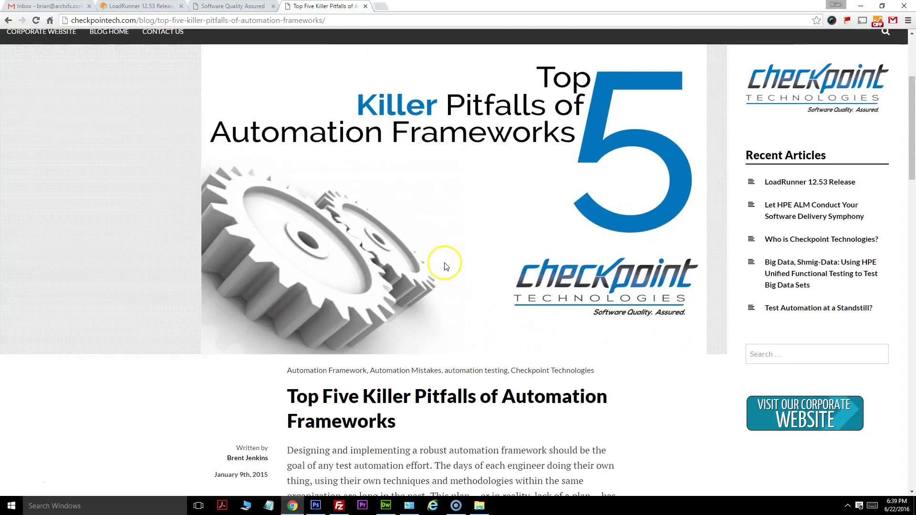
scroll(463, 273, down, 8)
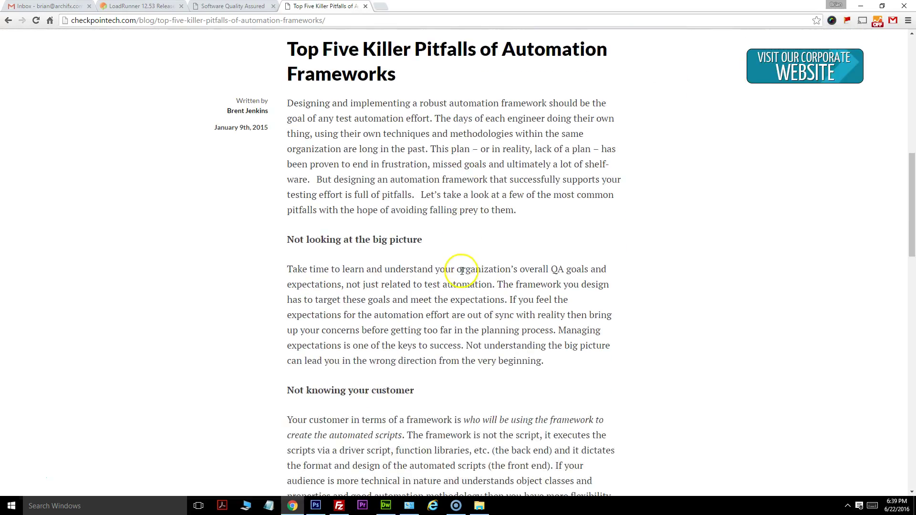
scroll(461, 286, up, 9)
scroll(429, 356, up, 7)
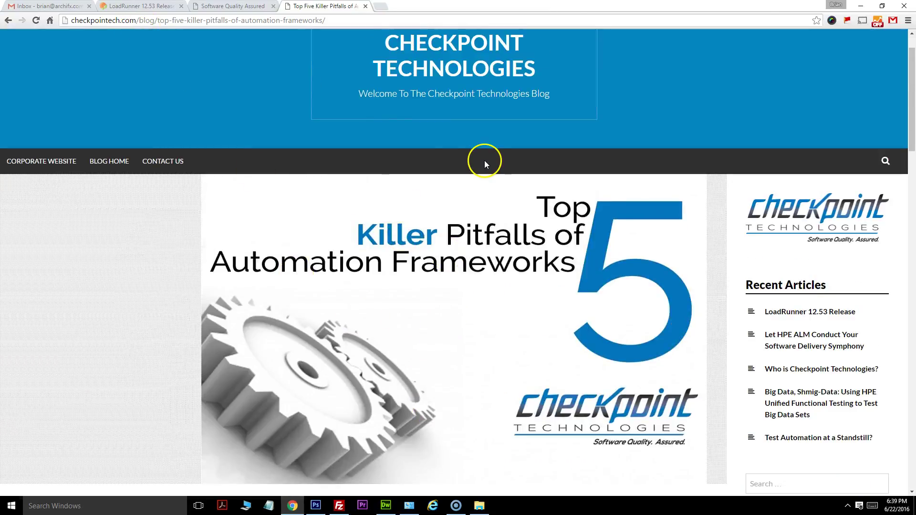
right_click(396, 283)
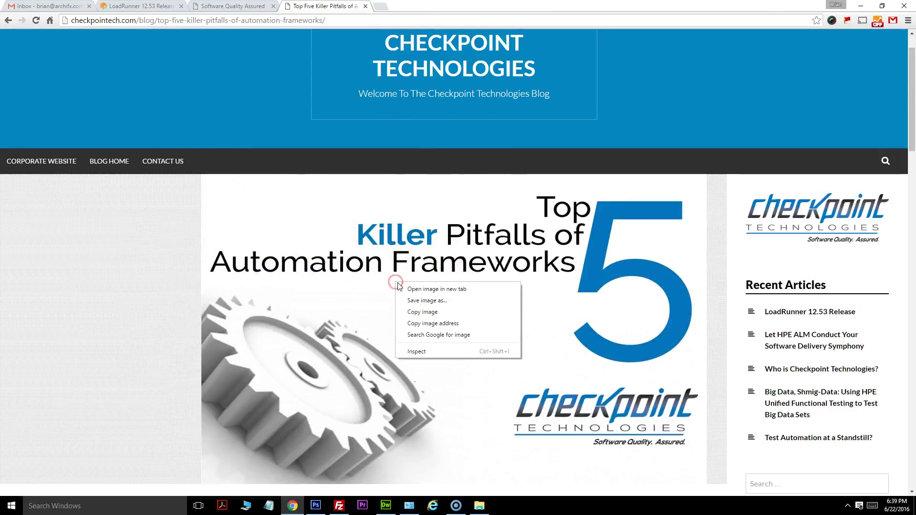
click(474, 301)
click(322, 383)
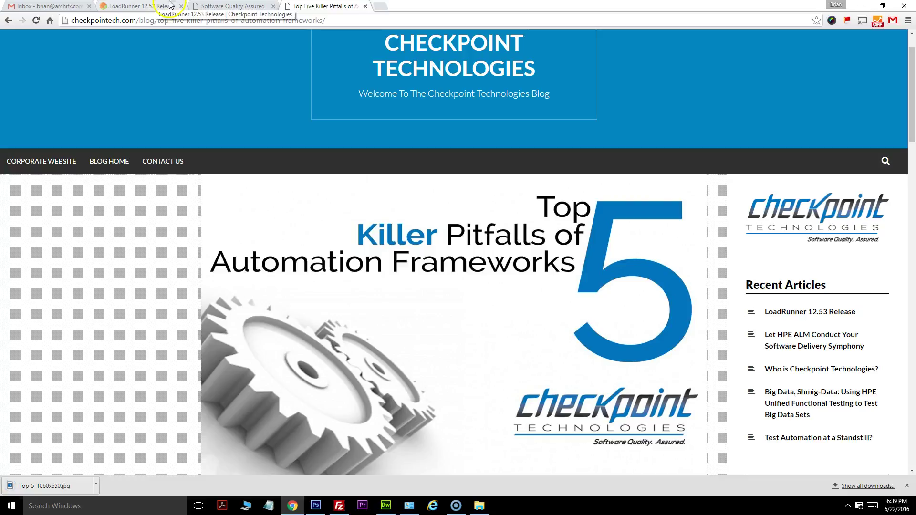
Step: Copy the old post's heading "Top Five Killer Pitfalls of Automation Frameworks" into the new article's title and assign the Blog category
scroll(239, 107, down, 8)
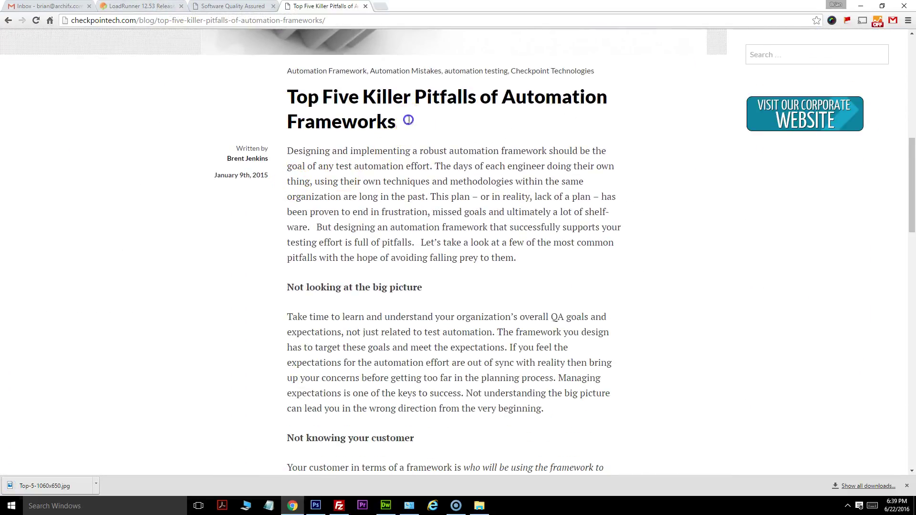
drag(409, 120, 304, 106)
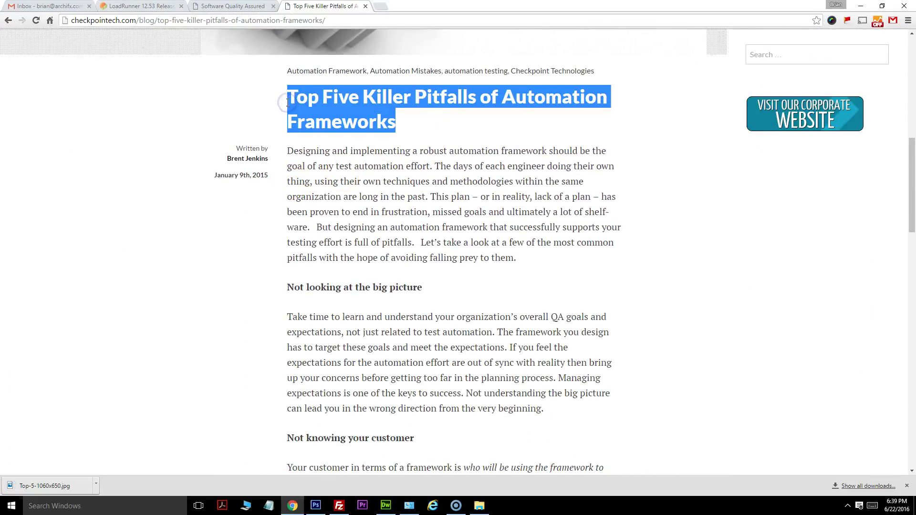
click(233, 6)
click(189, 197)
text(Top Five Killer Pitfalls of Automation Frameworks)
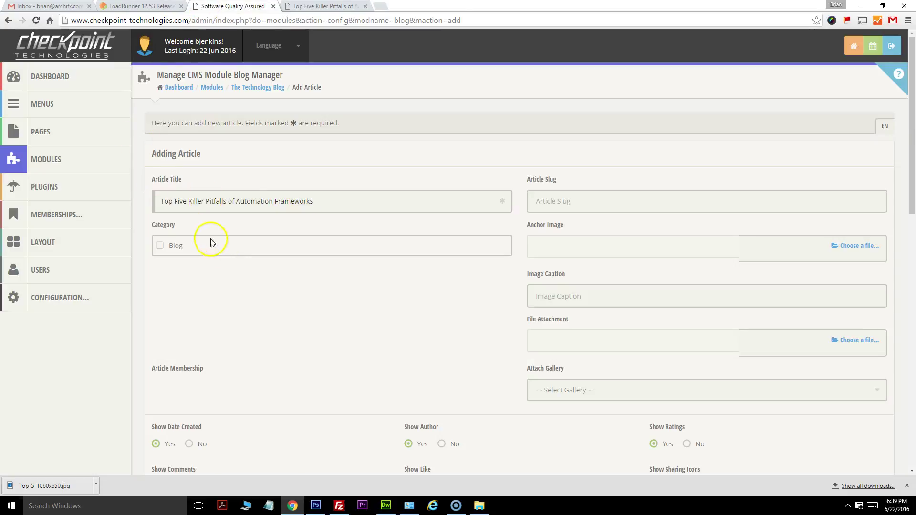
click(161, 246)
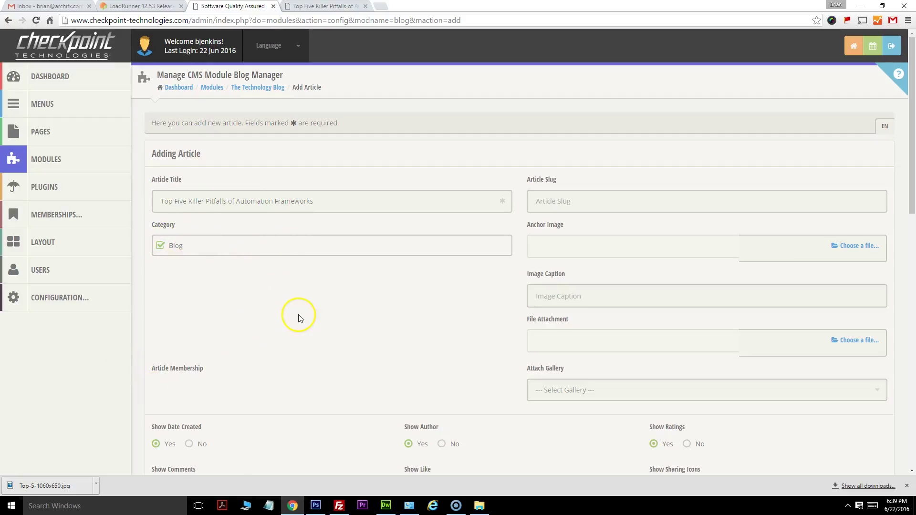
Step: Check the slug in the LoadRunner post's URL and copy the new article's title into its Article Slug
click(555, 201)
click(139, 6)
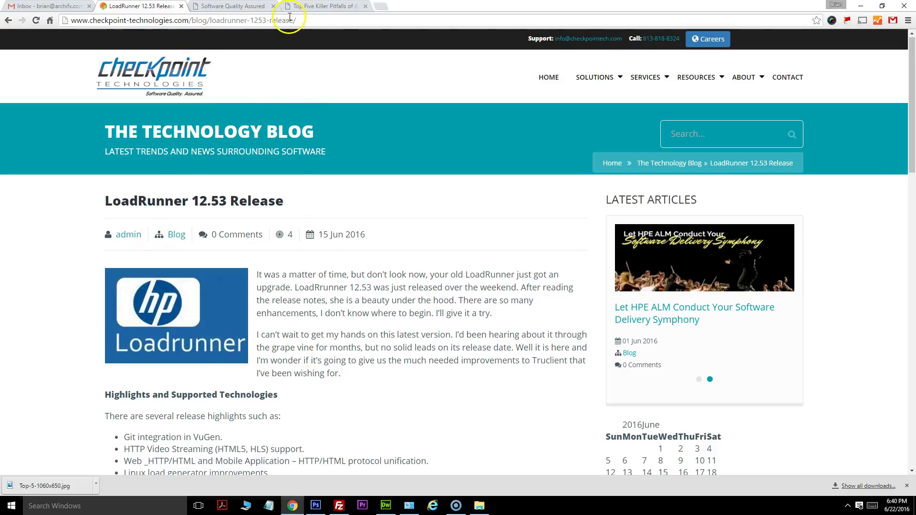
drag(284, 24, 230, 15)
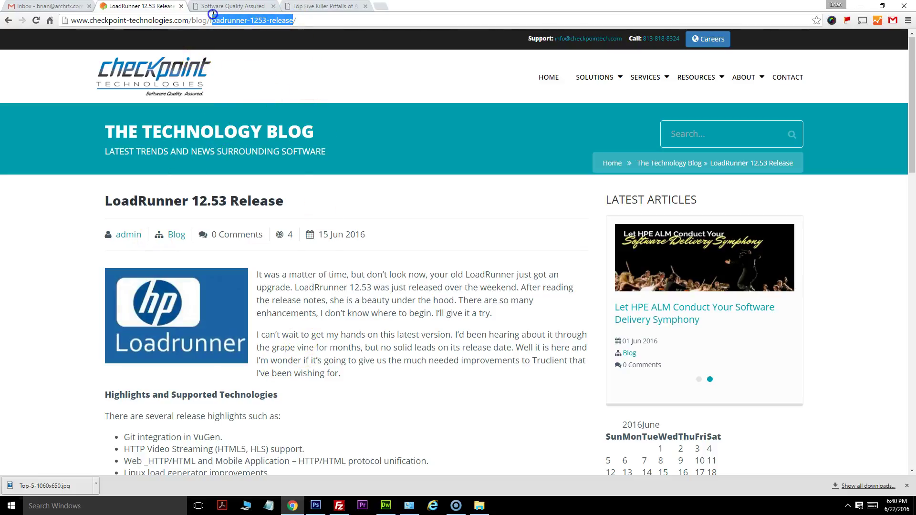
click(290, 201)
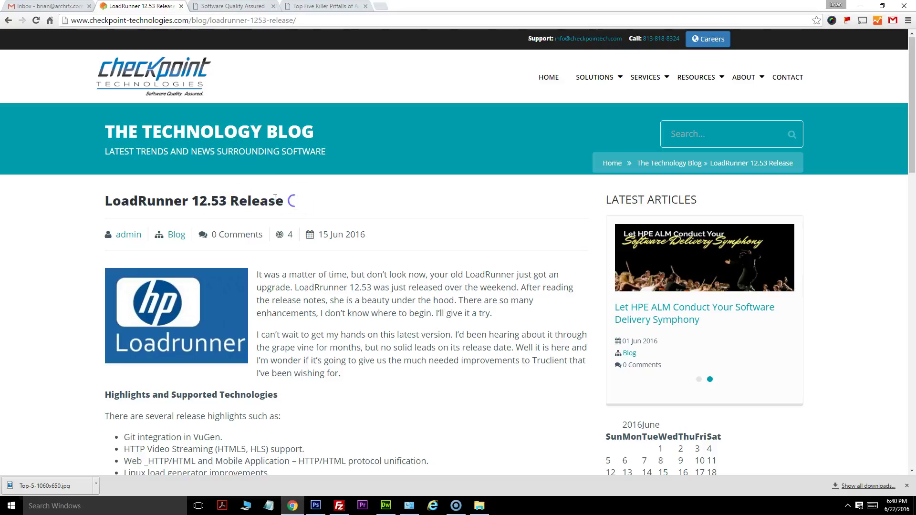
key(ctrl+Tab)
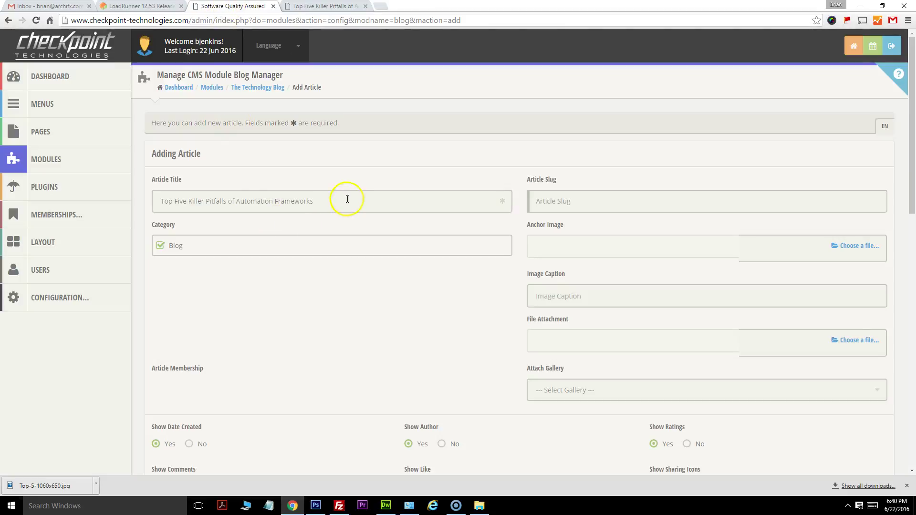
key(ctrl+a)
key(ctrl+c)
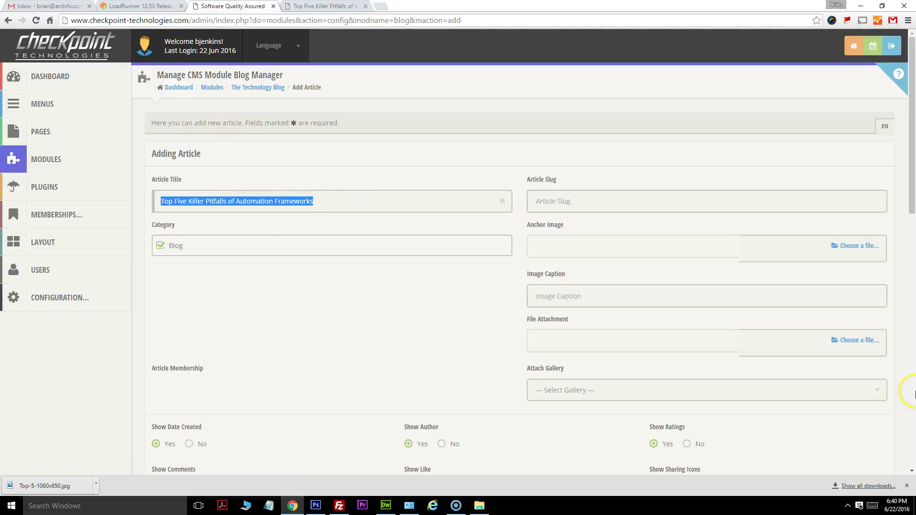
click(563, 201)
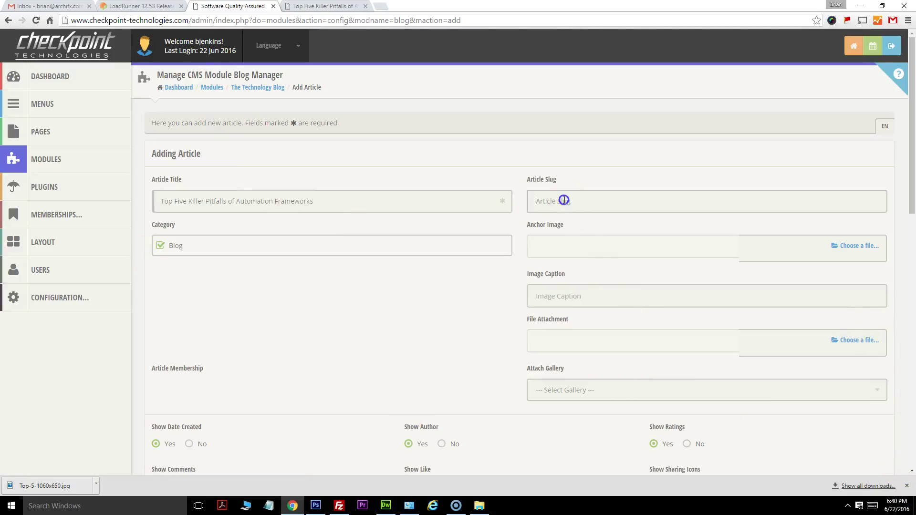
key(ctrl+v)
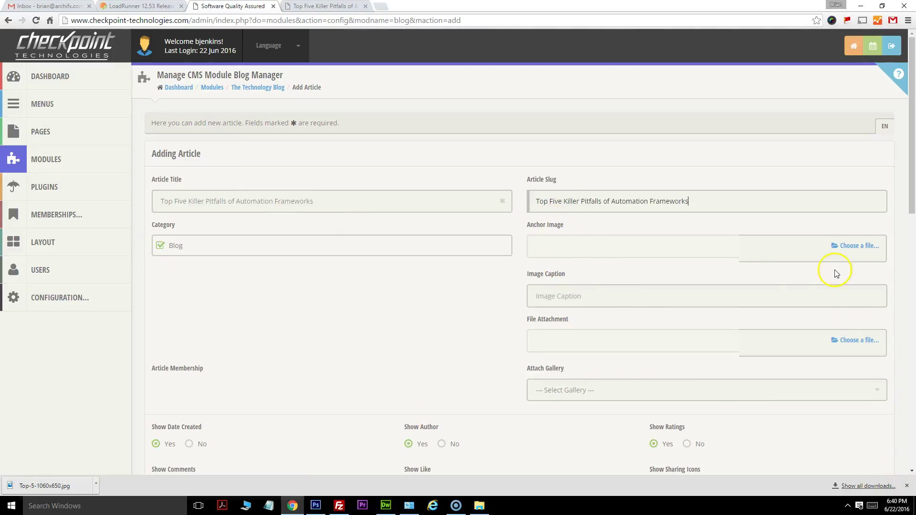
Step: Set Top-5-1060x650.jpg as the anchor image and caption it "Top Five Killer Pitfalls of Automation Frameworks"
click(863, 247)
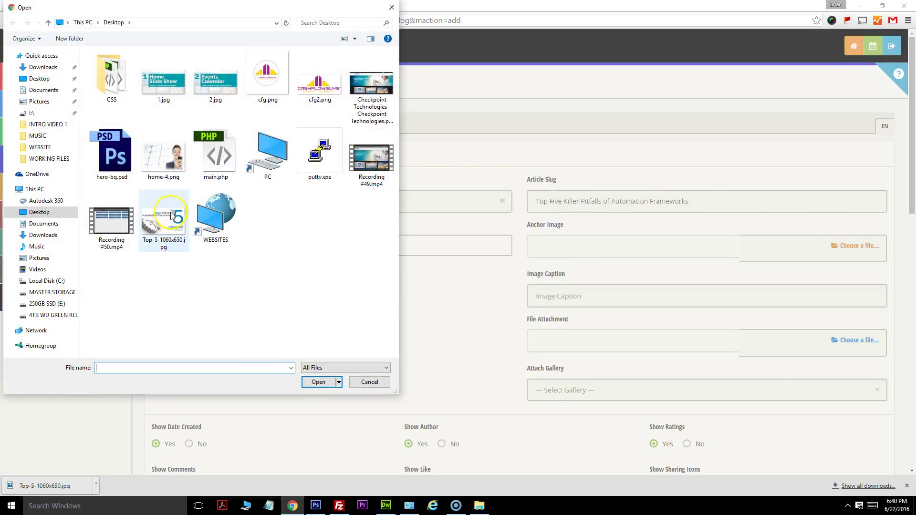
double_click(164, 231)
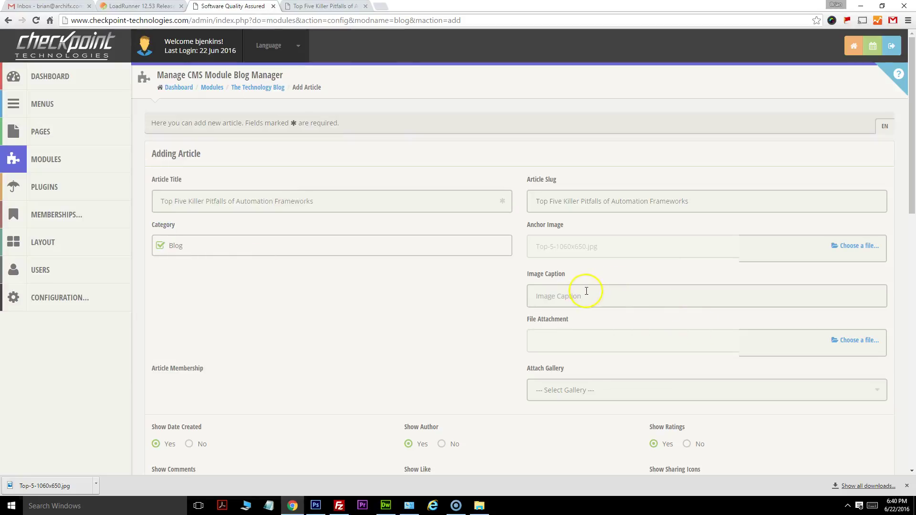
key(ctrl+v)
click(569, 237)
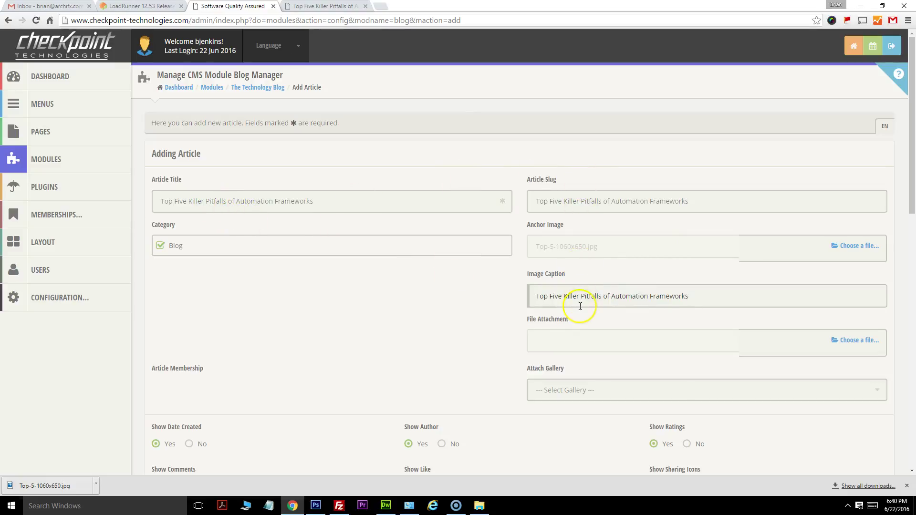
scroll(374, 268, down, 5)
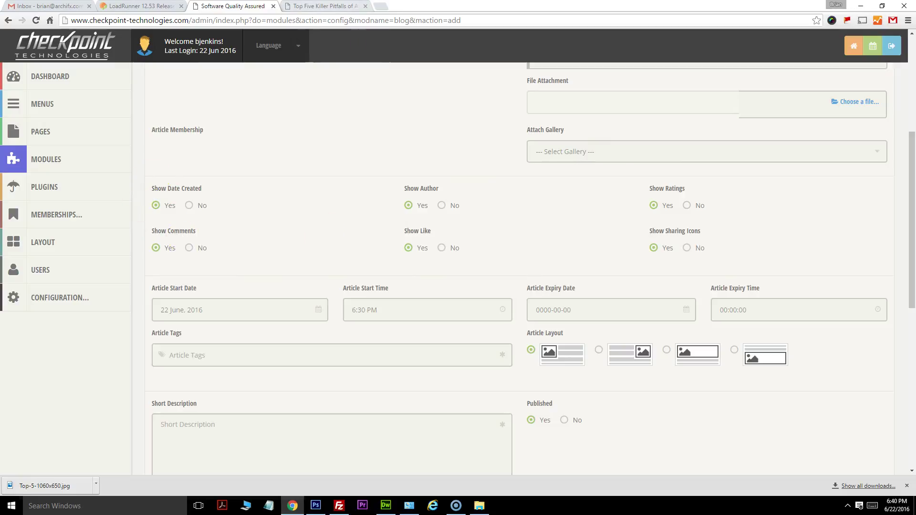
Step: Examine how the published LoadRunner 12.53 Release post displays its author, date, comments, ratings, like and sharing options
key(ctrl+shift+Tab)
scroll(225, 213, down, 3)
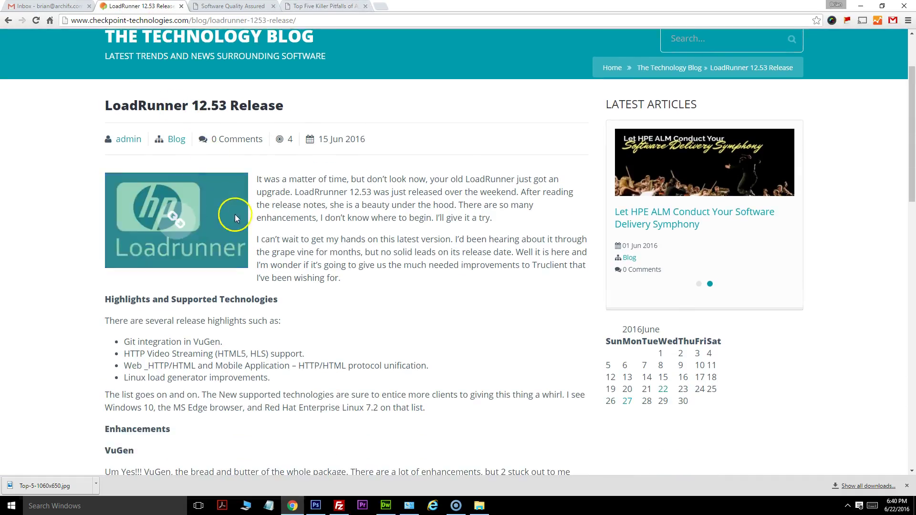
scroll(235, 219, down, 8)
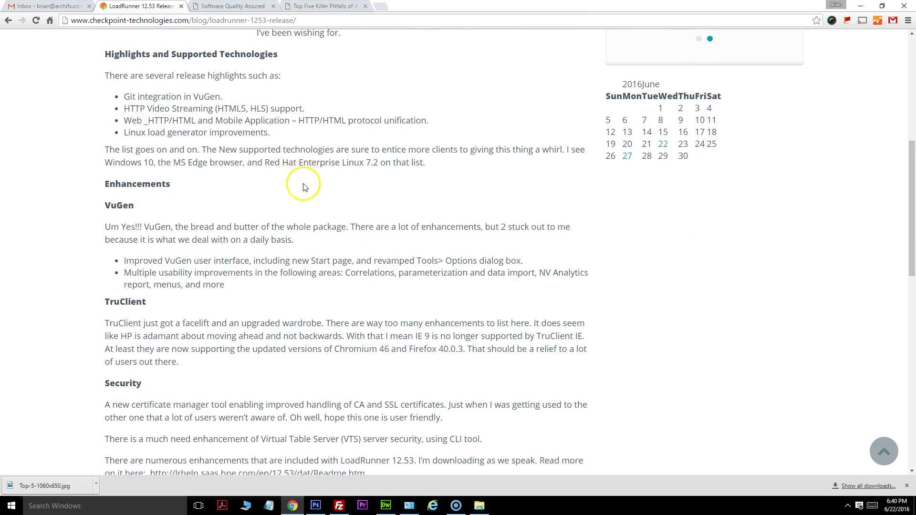
scroll(305, 193, down, 4)
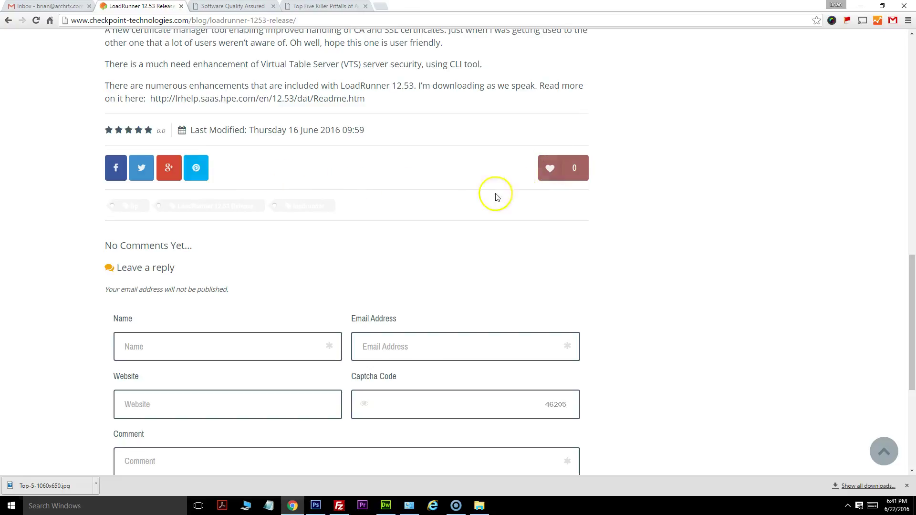
scroll(394, 200, up, 5)
scroll(395, 200, up, 10)
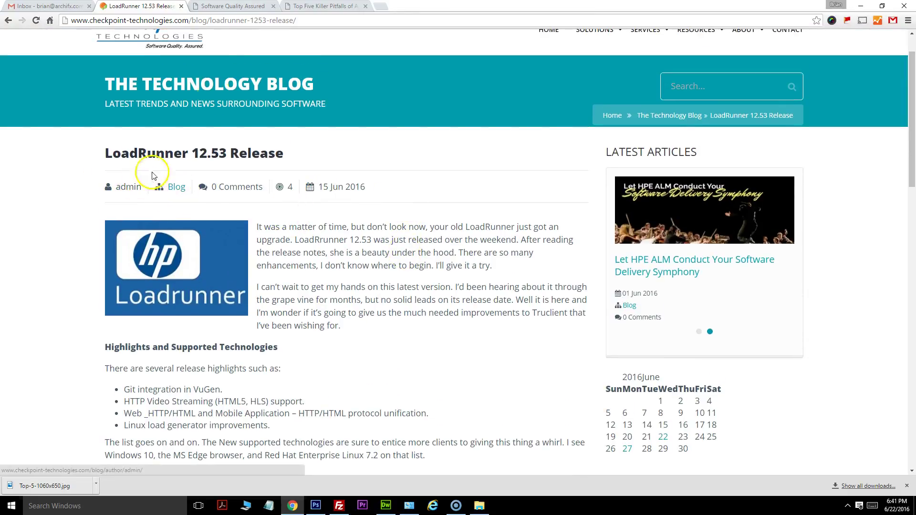
click(234, 5)
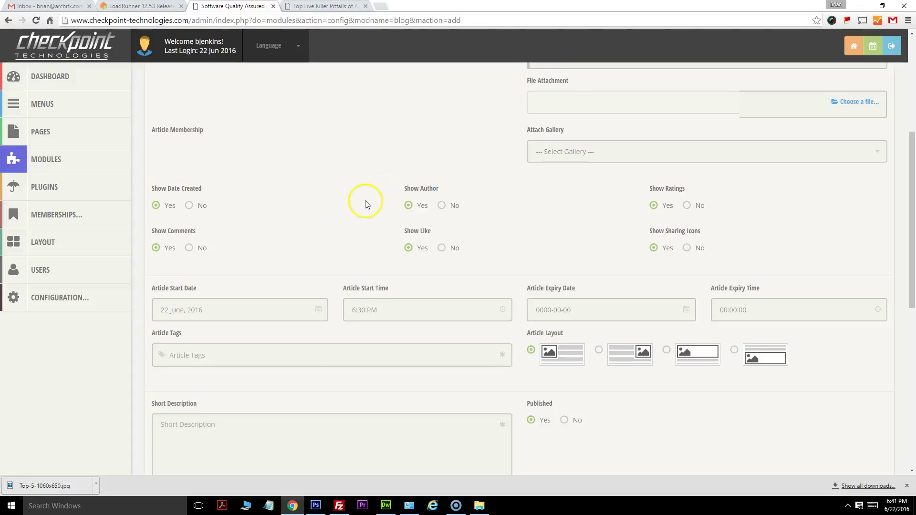
Step: Set the Article Start Date to 21 June, 2016 and the Article Start Time to 12:00 PM
scroll(337, 209, down, 3)
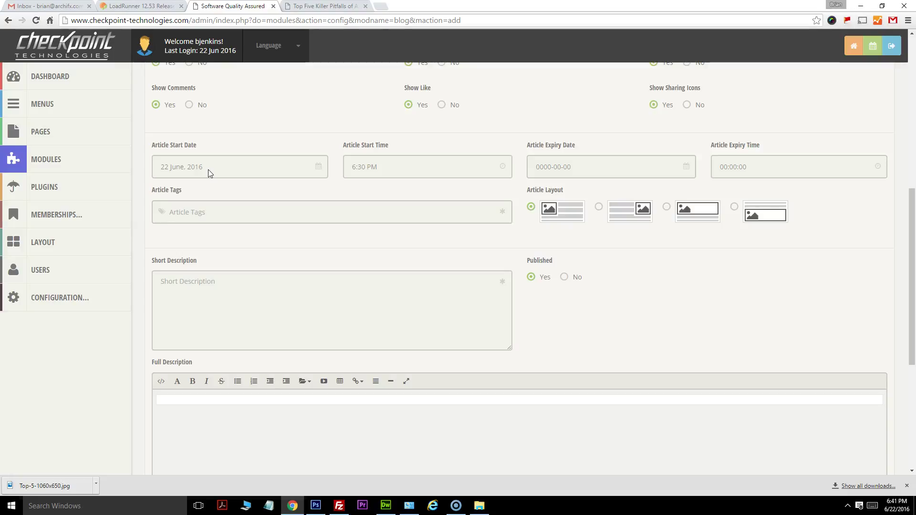
click(208, 171)
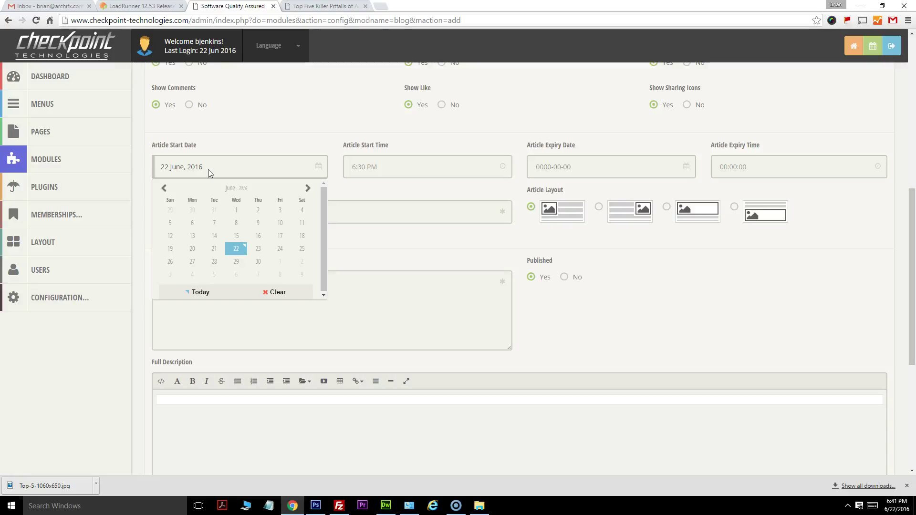
click(214, 249)
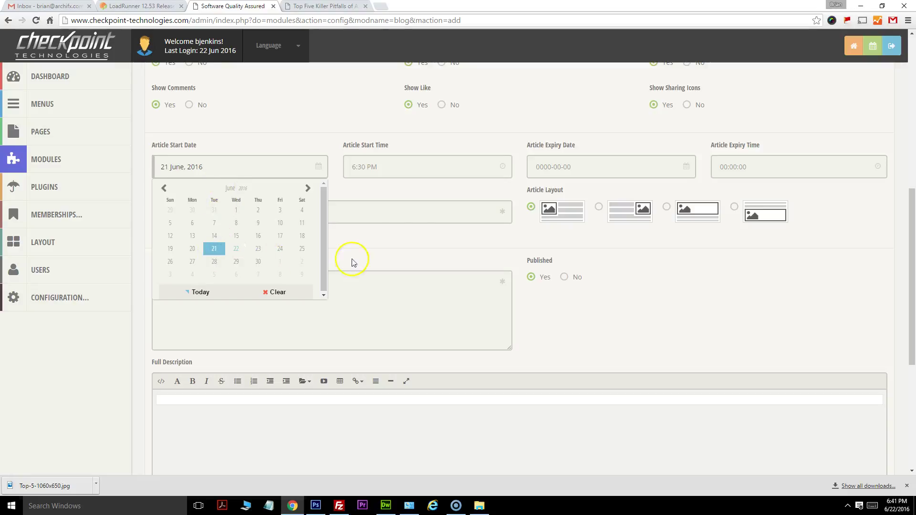
click(413, 173)
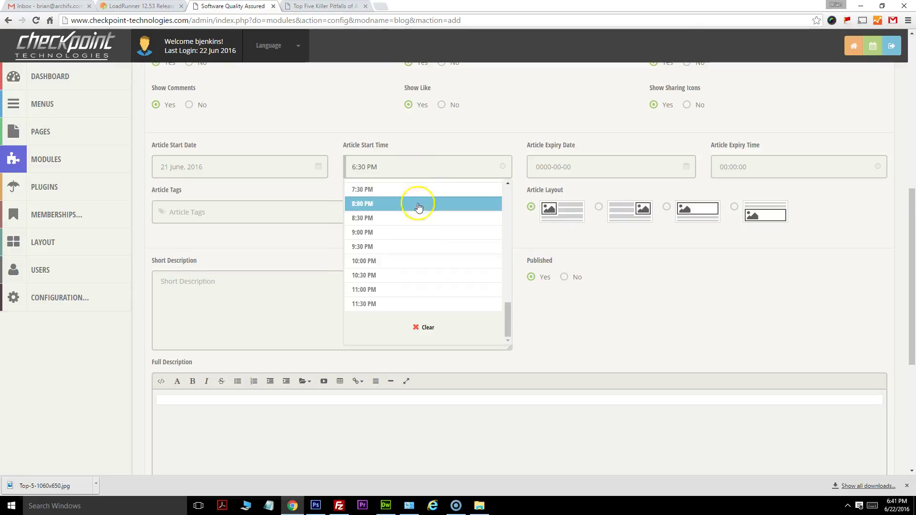
scroll(419, 219, down, 2)
scroll(423, 217, up, 3)
scroll(423, 218, up, 5)
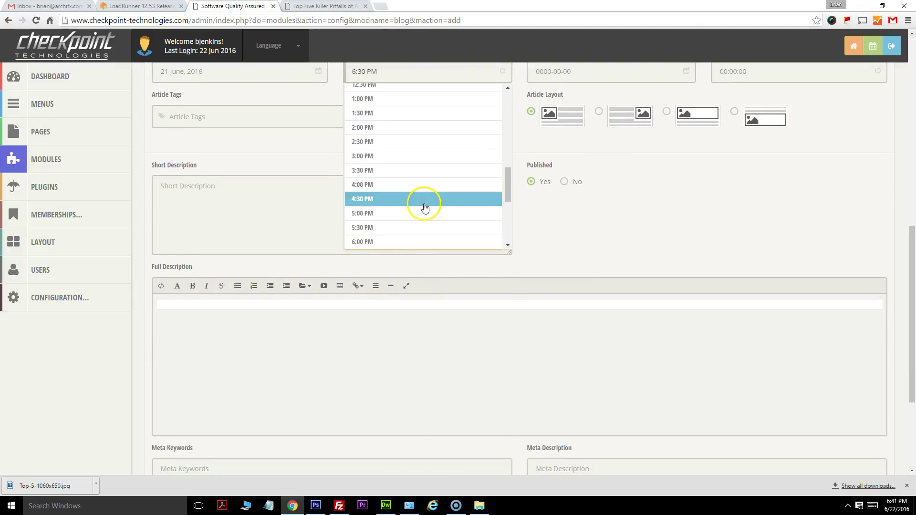
click(409, 120)
scroll(692, 219, up, 2)
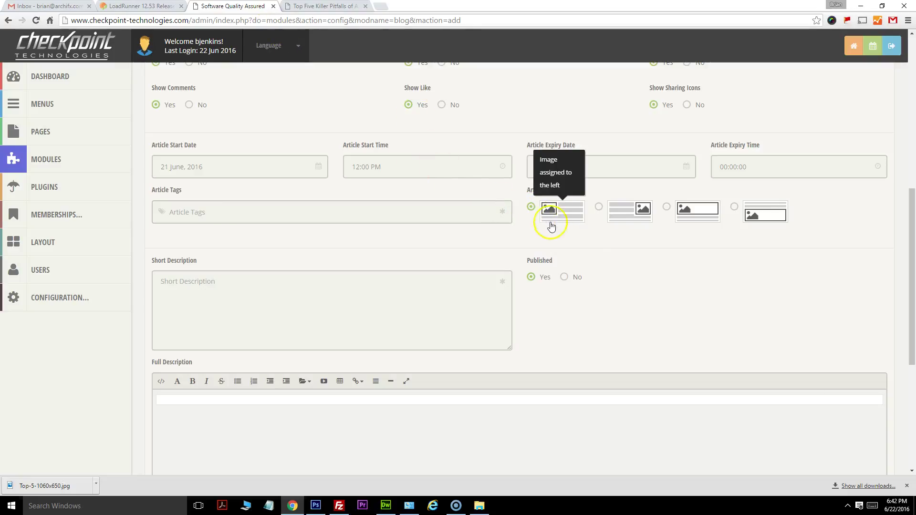
Step: Compare the Article Layout options with the image placement in the LoadRunner post and the old blog's header image
click(141, 5)
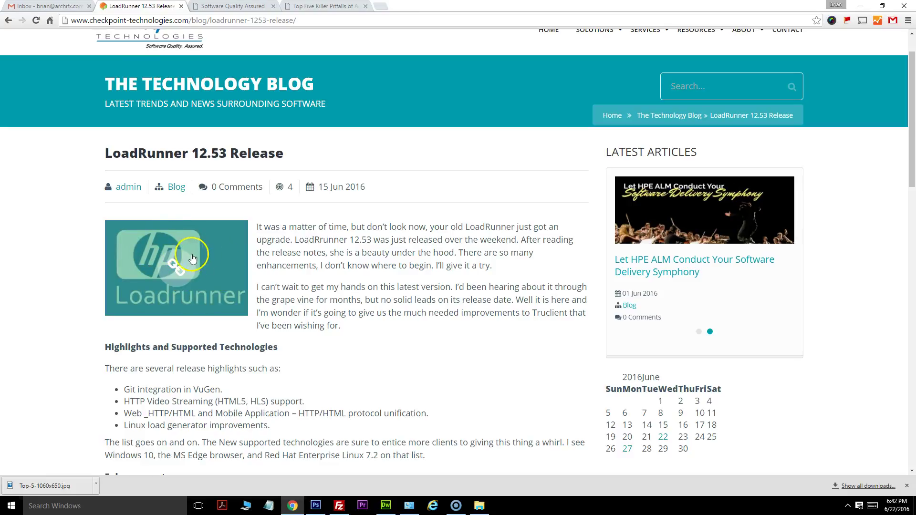
key(ctrl+Tab)
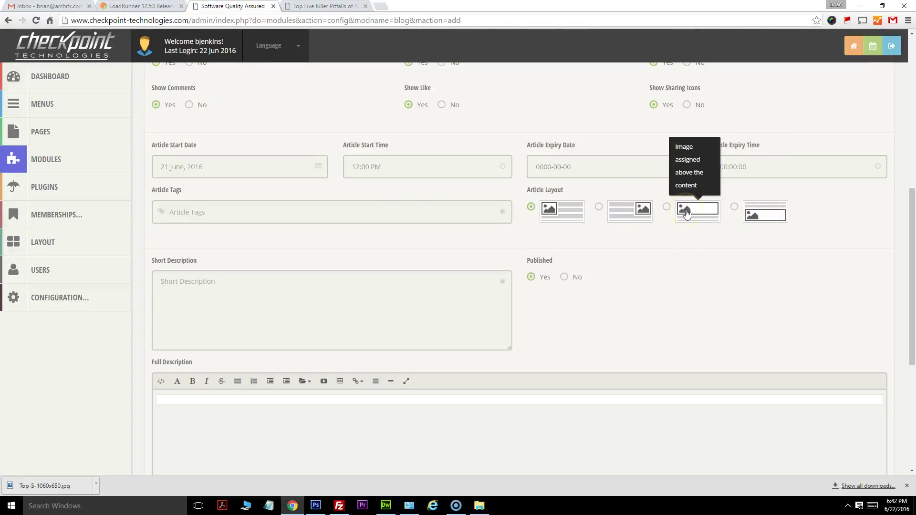
key(ctrl+Tab)
scroll(446, 247, up, 7)
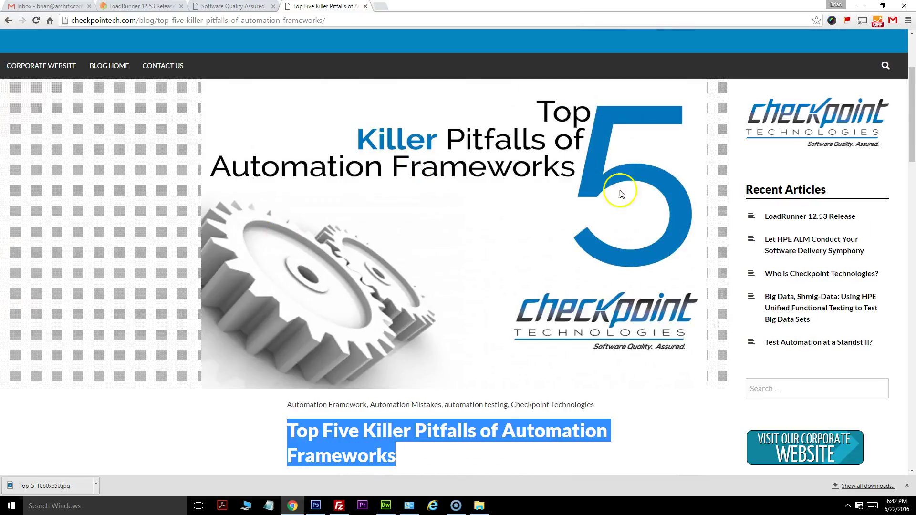
key(ctrl+Tab)
key(ctrl+Tab)
key(ctrl+Tab)
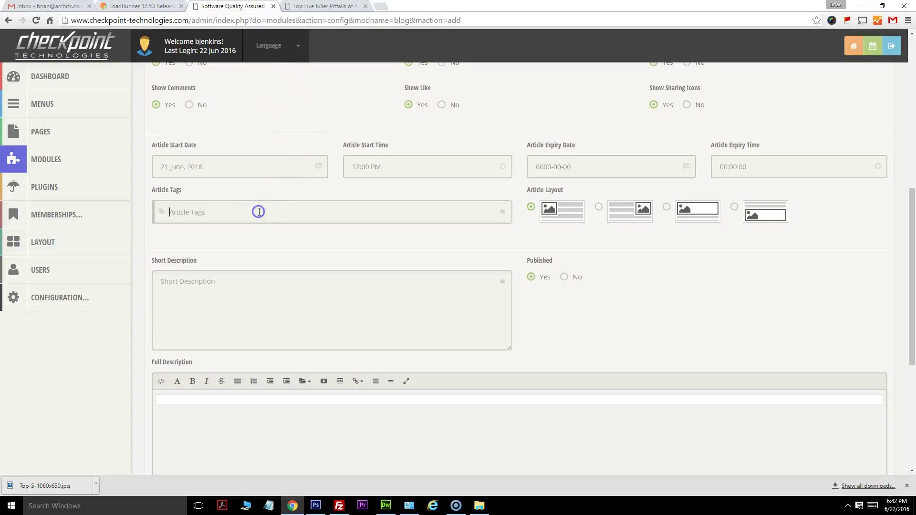
Step: Enter "automation frameworks, hp, checkpoint," as the Article Tags
scroll(308, 206, up, 1)
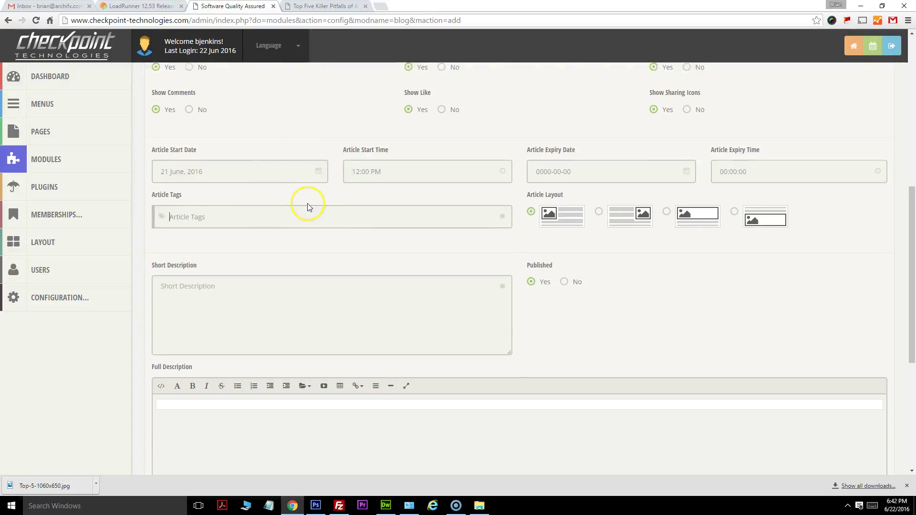
scroll(307, 206, up, 8)
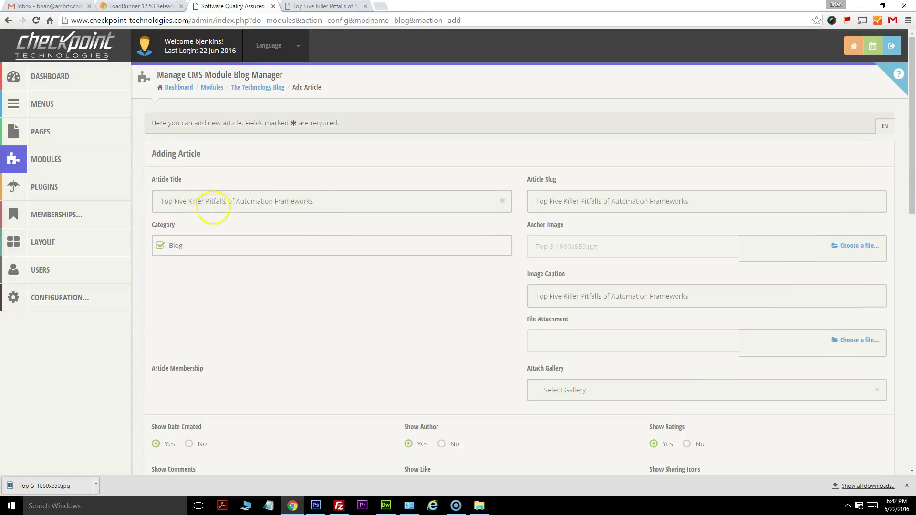
scroll(240, 207, down, 8)
click(208, 221)
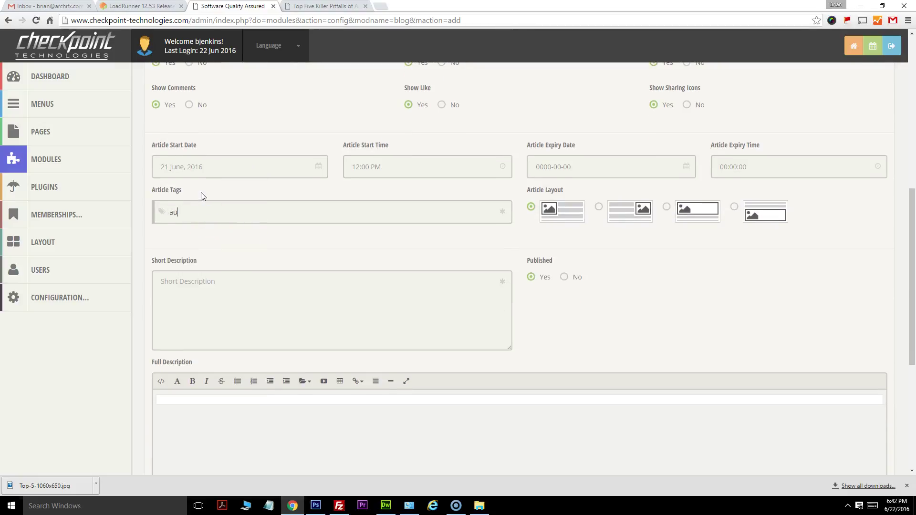
text(automation framewor)
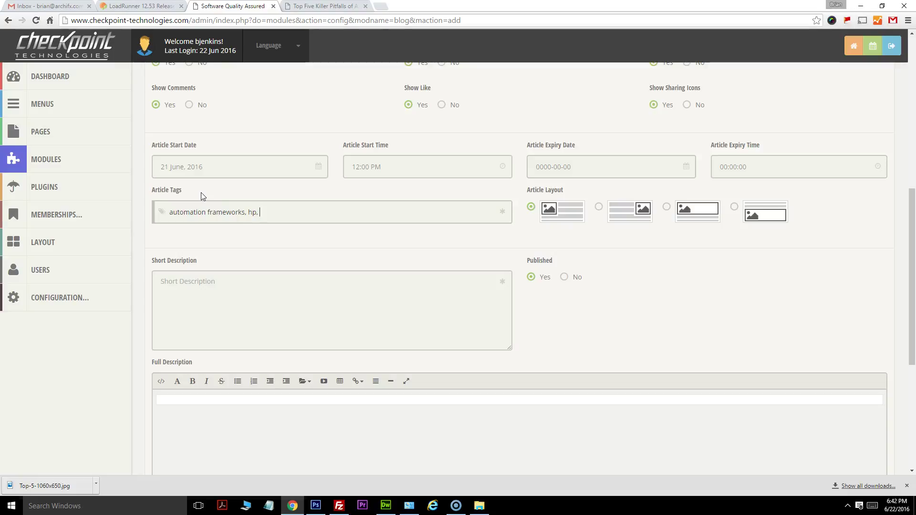
text(ks, hp, checkpoint,)
click(241, 215)
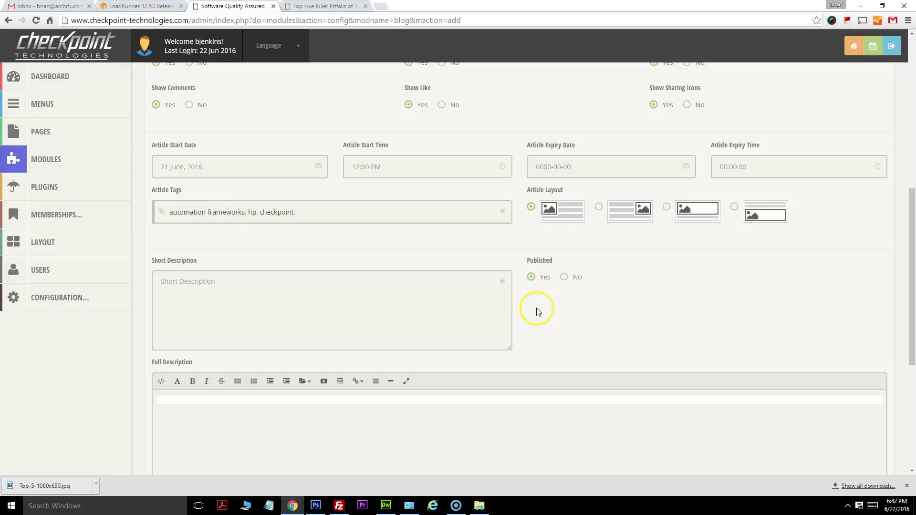
Step: Copy the old post's full body text, from "Designing and implementing" through the closing author paragraph
scroll(435, 323, down, 3)
scroll(400, 359, up, 6)
scroll(400, 359, up, 5)
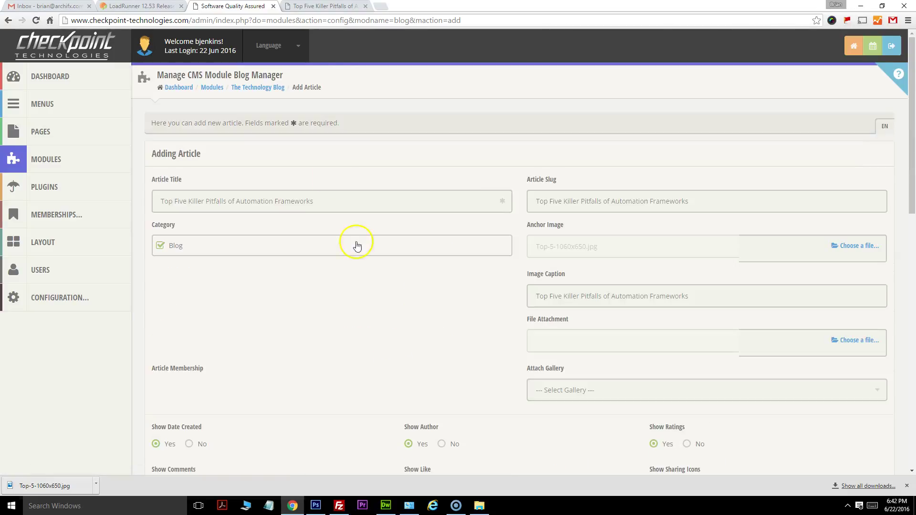
key(ctrl+Tab)
scroll(382, 186, down, 6)
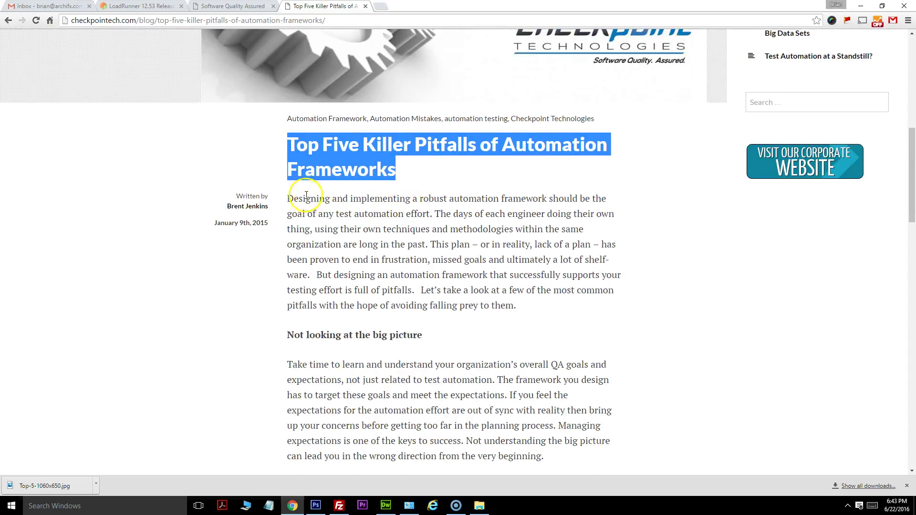
drag(288, 198, 462, 252)
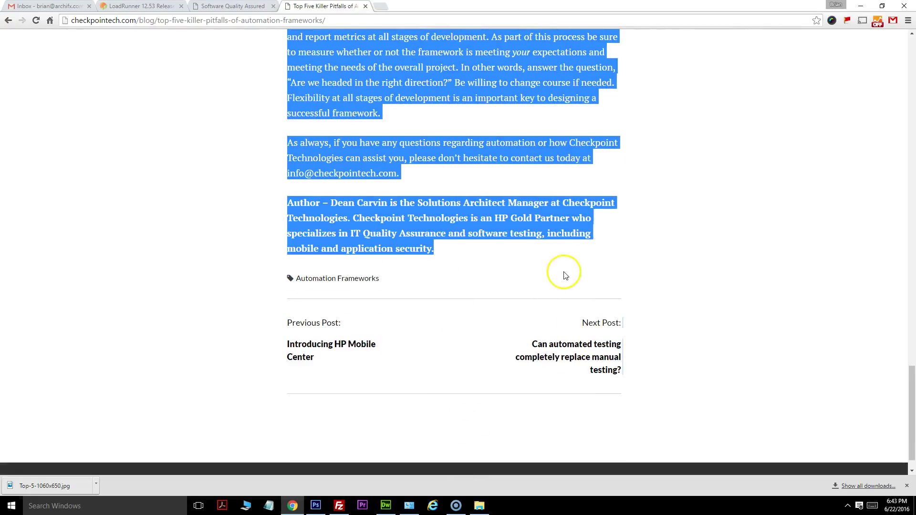
click(491, 195)
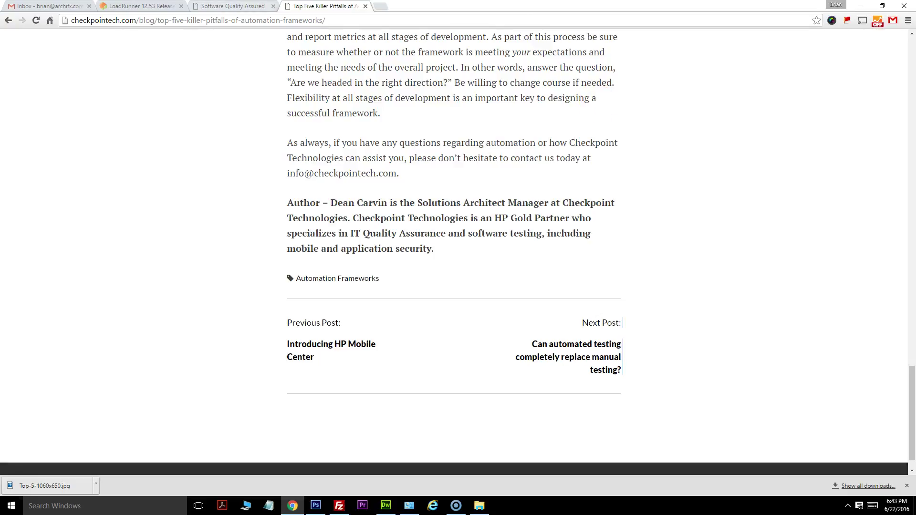
Step: Try inserting the copied body text with its original formatting into the new article's Full Description and undo it
key(ctrl+shift+Tab)
key(ctrl+shift+Tab)
key(ctrl+Tab)
scroll(236, 311, down, 5)
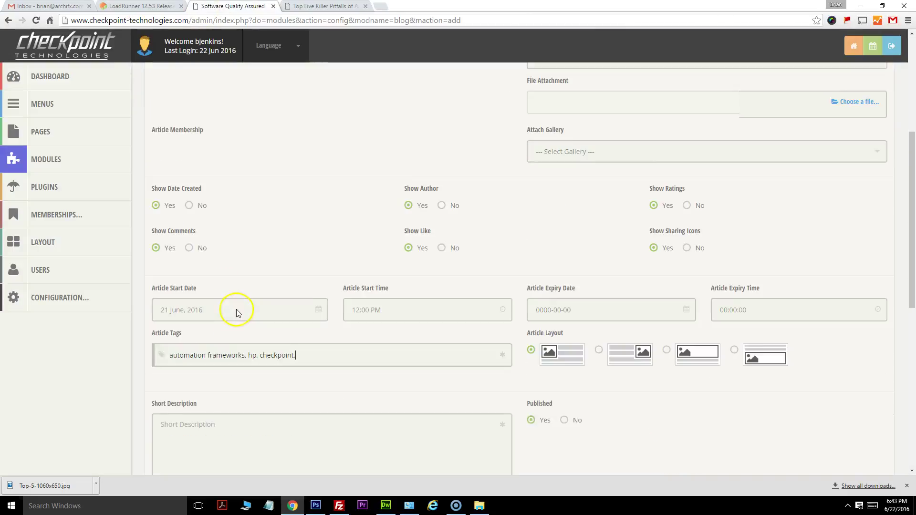
scroll(236, 314, down, 5)
click(237, 306)
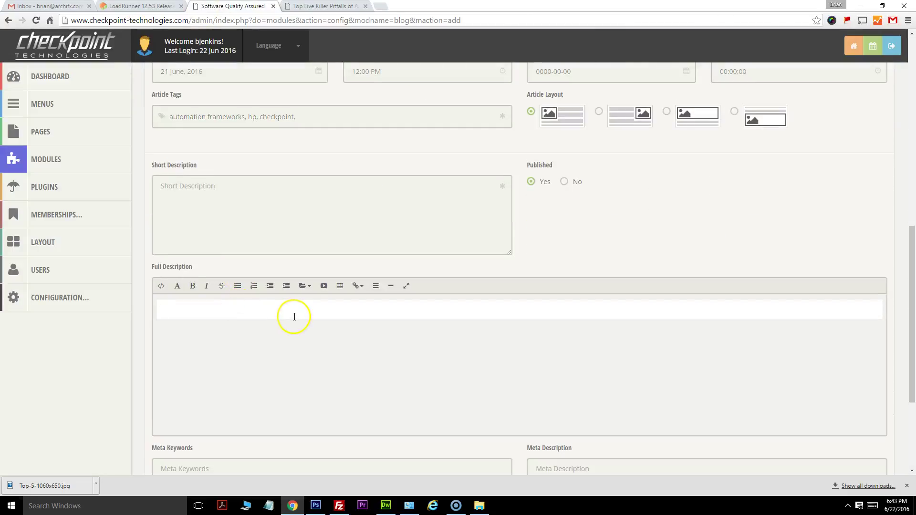
key(ctrl+v)
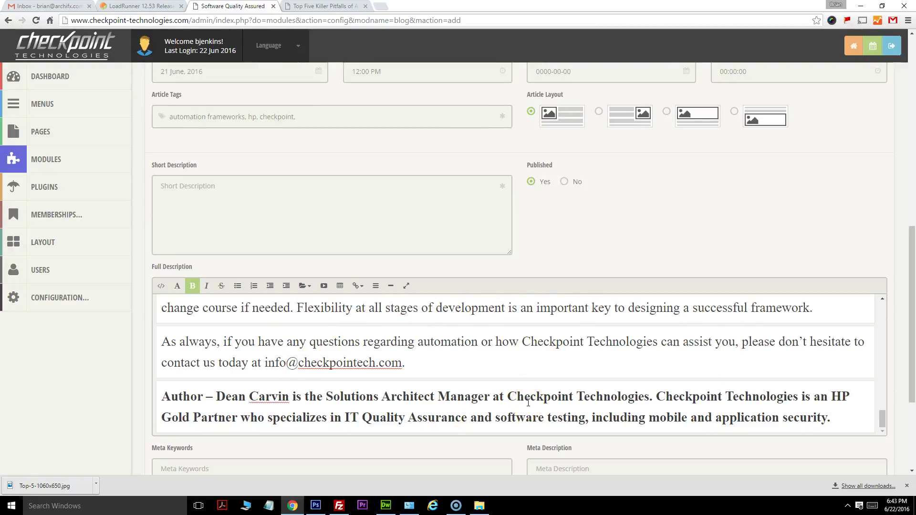
key(ctrl+z)
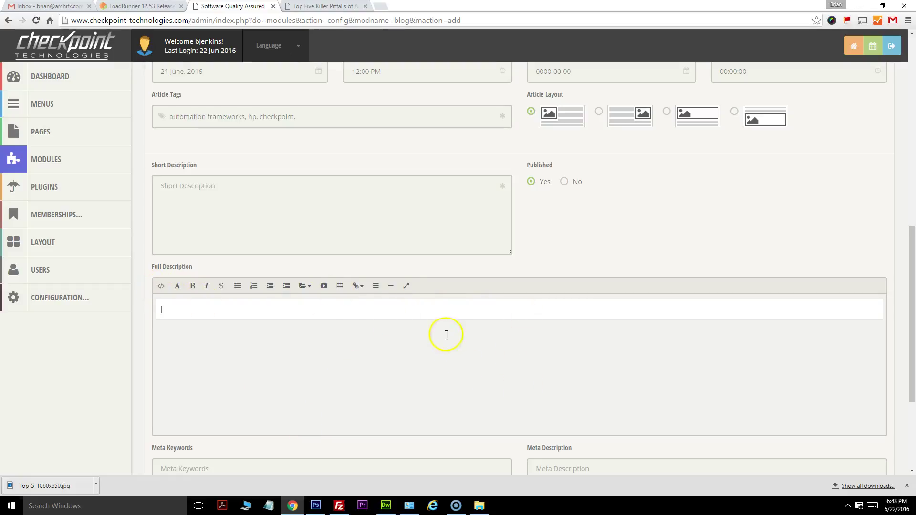
Step: Paste the body text into a blank Notepad document to strip its formatting and copy all of the plain text
click(269, 505)
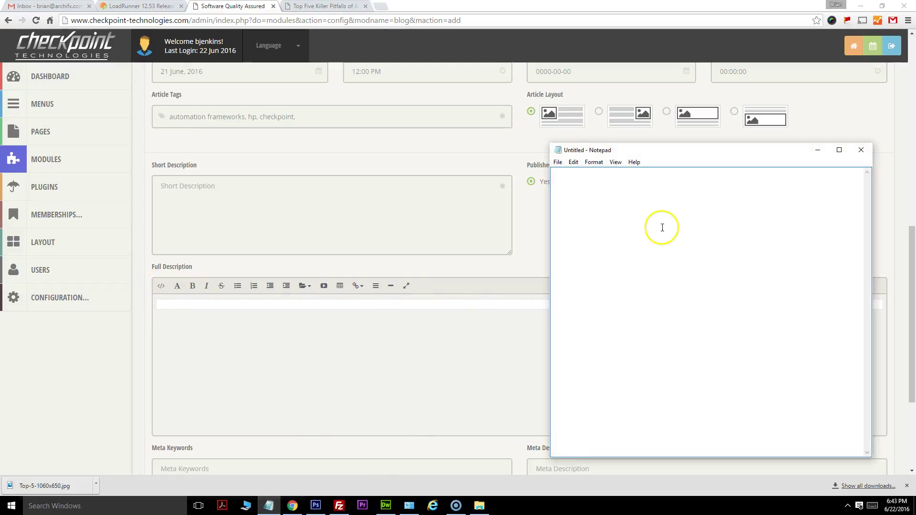
key(ctrl+v)
click(700, 259)
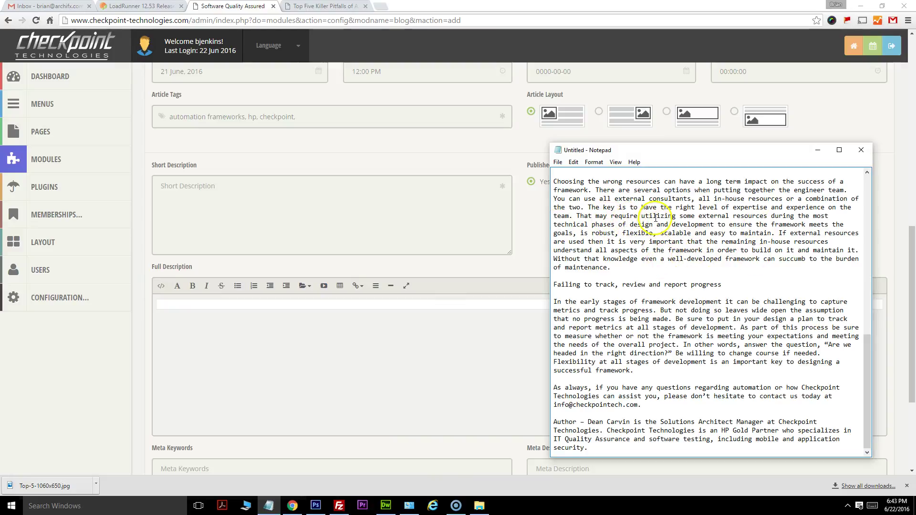
key(ctrl+a)
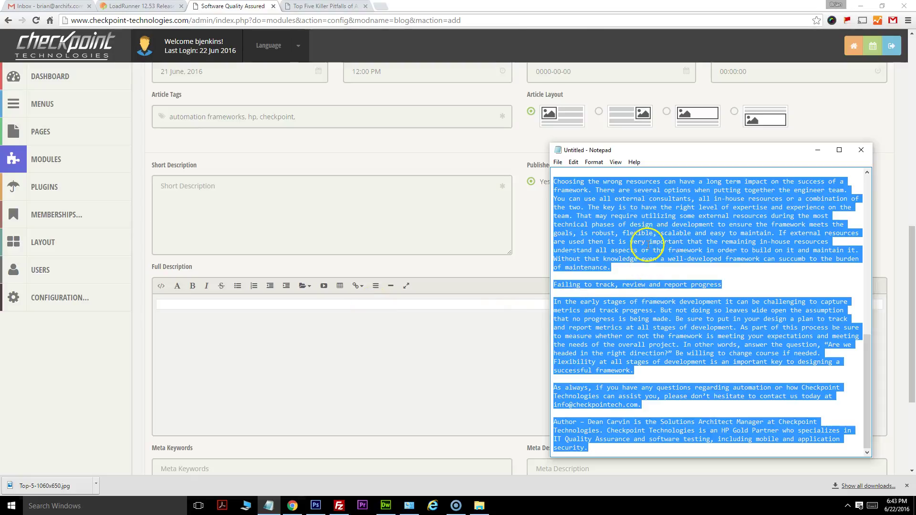
Step: Switch back to Chrome and paste the plain article text into the Full Description
click(470, 307)
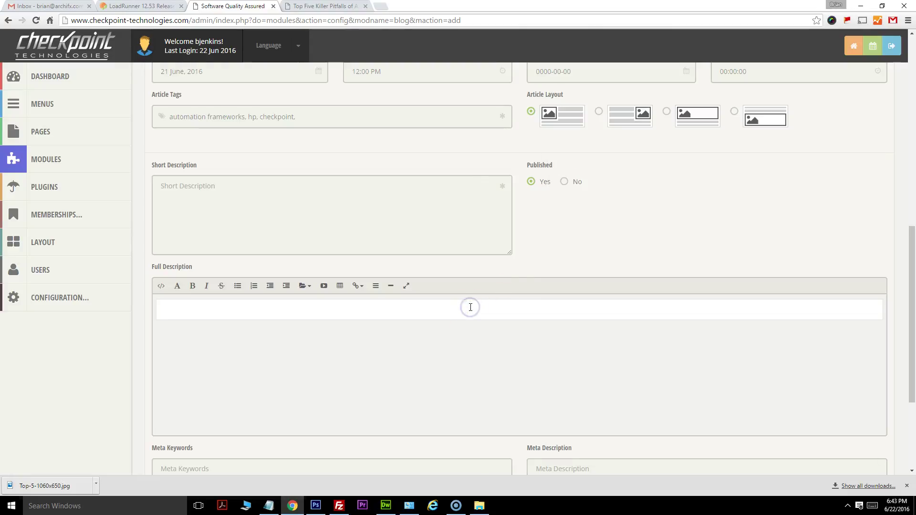
key(ctrl+v)
scroll(311, 376, up, 5)
scroll(257, 360, up, 10)
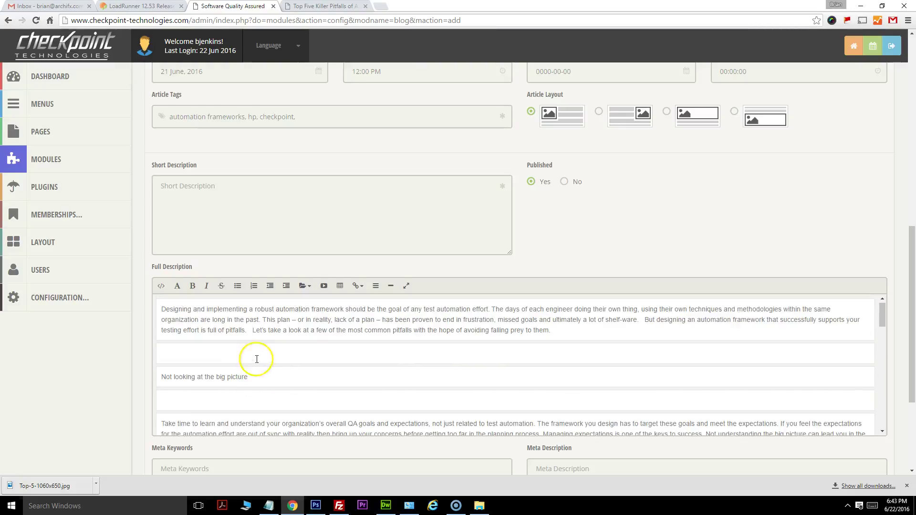
Step: Delete the blank paragraphs around the "Not looking at the big picture" heading and before "Not knowing your customer" in the Full Description
scroll(246, 358, up, 2)
scroll(115, 355, down, 4)
click(204, 259)
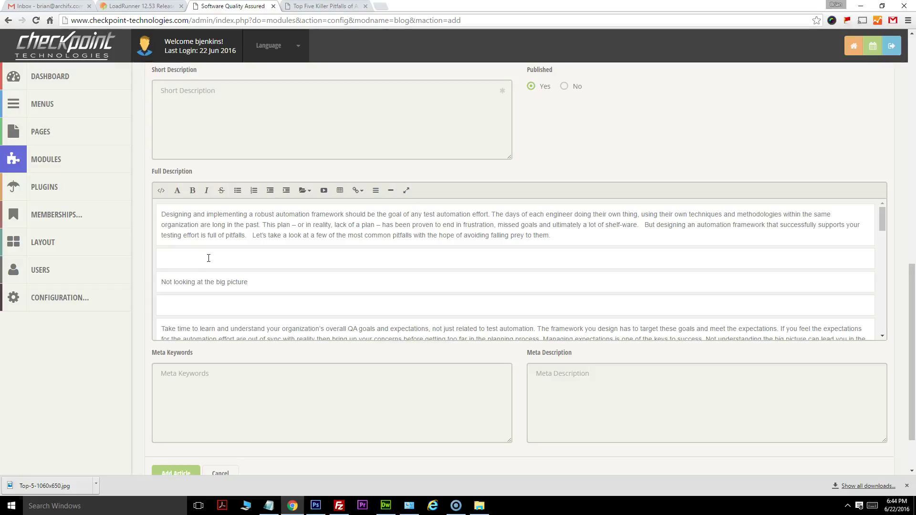
click(190, 271)
key(BackSpace)
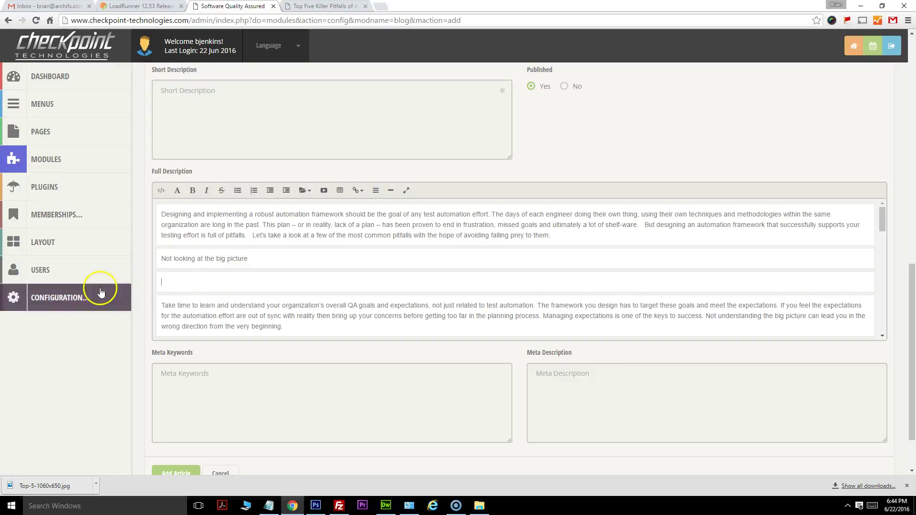
key(BackSpace)
scroll(184, 288, down, 1)
scroll(177, 287, down, 2)
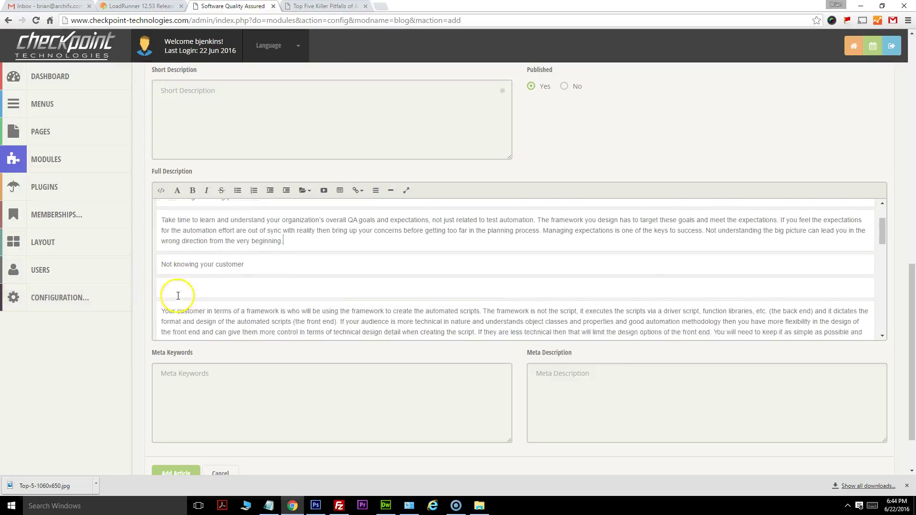
Step: Remove the blank paragraphs from below "Not knowing your customer" down to the "Choosing the wrong resources" heading
scroll(181, 262, down, 1)
click(180, 271)
key(BackSpace)
click(176, 282)
key(BackSpace)
scroll(181, 283, down, 1)
click(186, 282)
key(BackSpace)
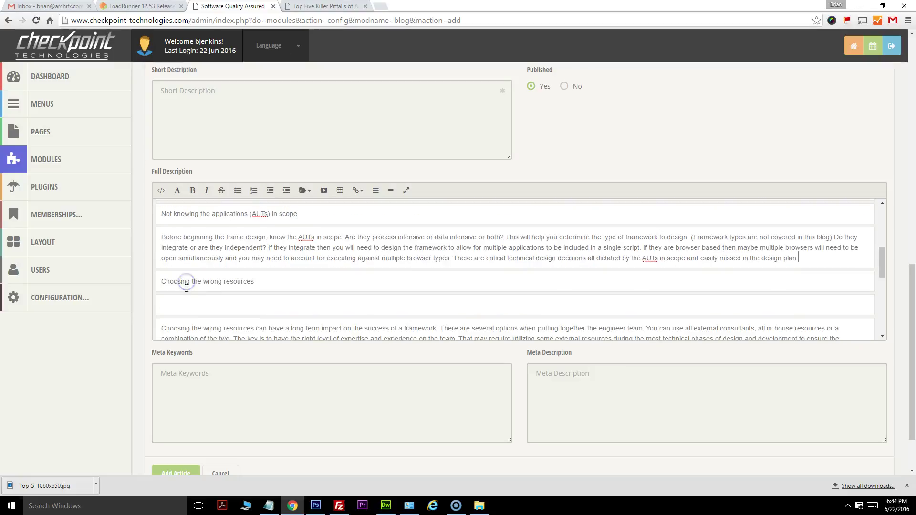
Step: Remove the remaining blank paragraphs from below "Choosing the wrong resources" to the closing author paragraph
key(BackSpace)
scroll(176, 307, down, 2)
click(186, 264)
key(BackSpace)
click(181, 292)
key(BackSpace)
scroll(181, 292, down, 2)
click(182, 288)
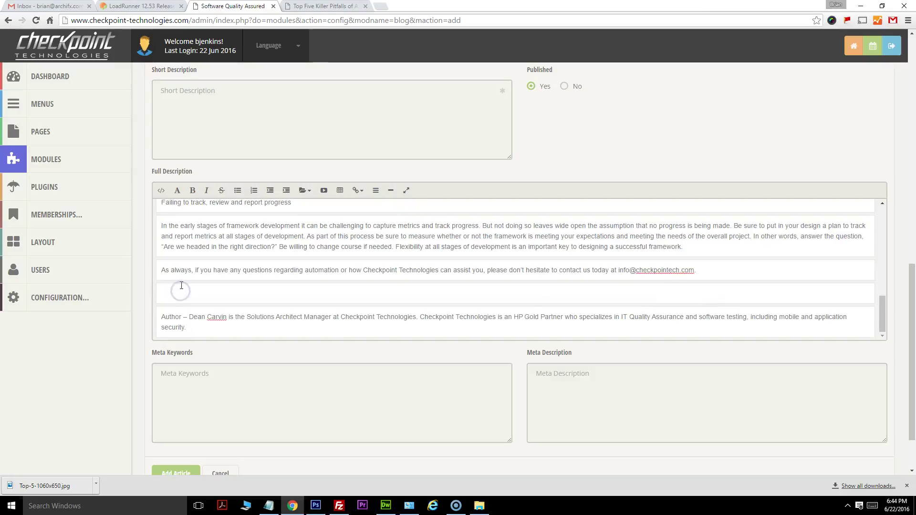
key(BackSpace)
Step: Following the old post's formatting, bold the headings "Not looking at the big picture" and "Not knowing your customer" in the Full Description
click(325, 6)
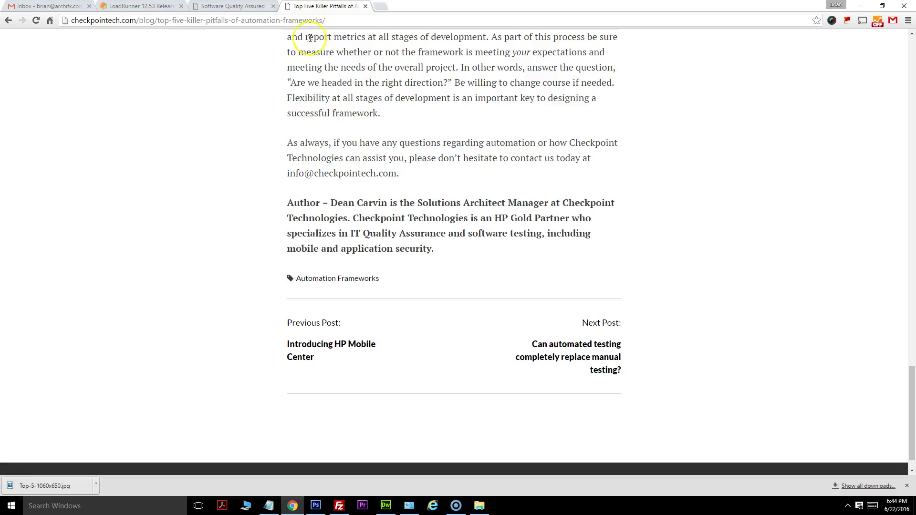
scroll(389, 214, up, 20)
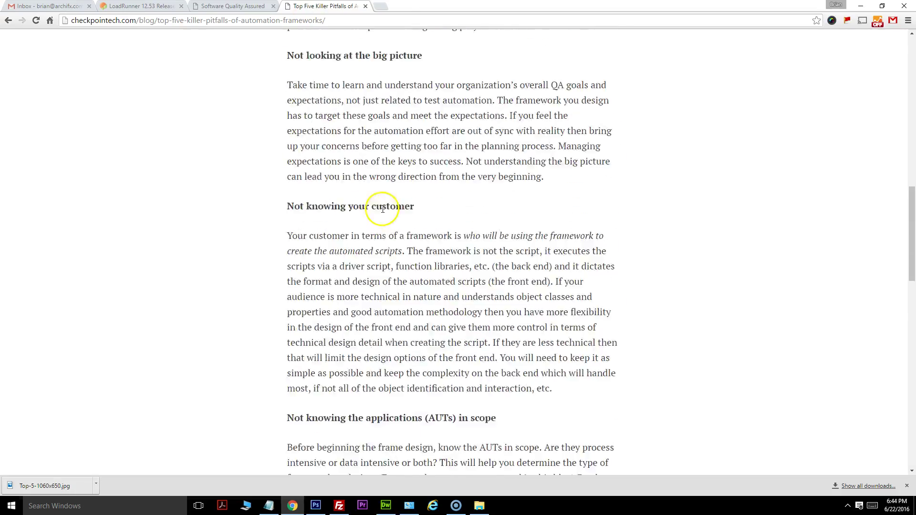
scroll(374, 257, down, 4)
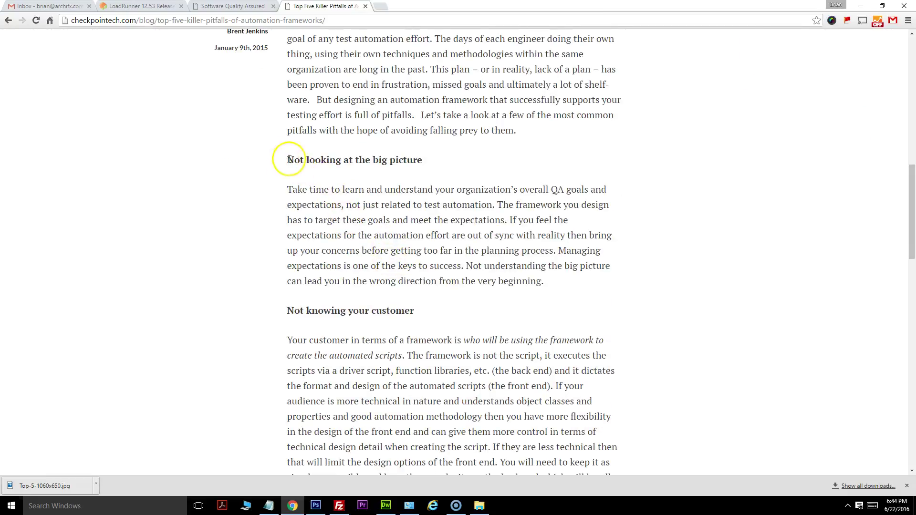
scroll(221, 286, down, 4)
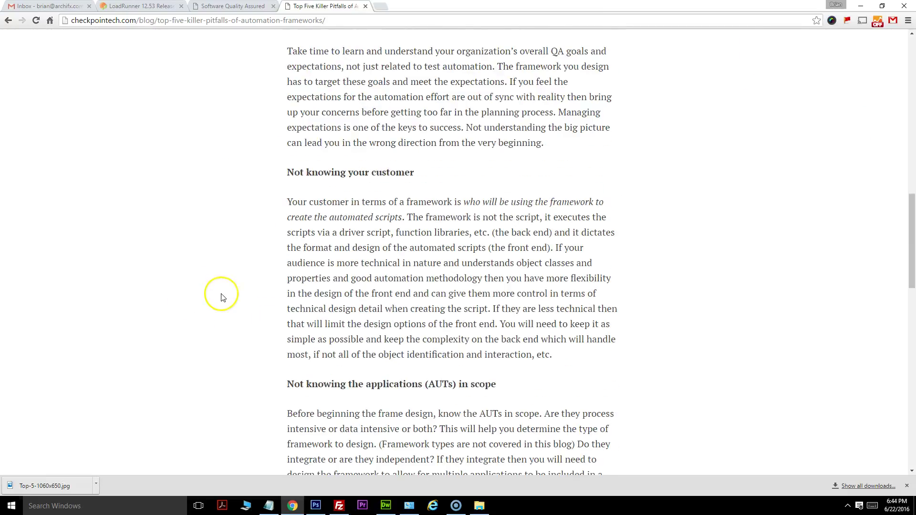
scroll(280, 303, down, 5)
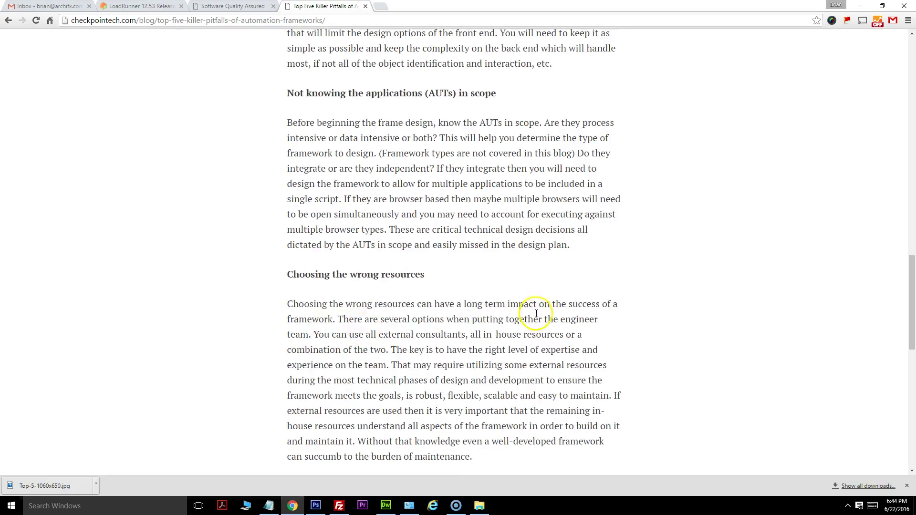
key(ctrl+shift+Tab)
scroll(242, 344, up, 10)
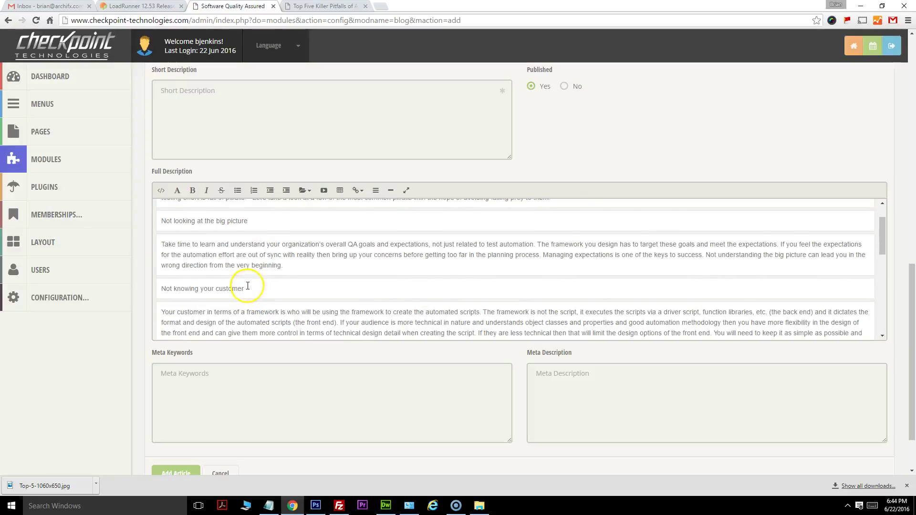
scroll(245, 280, up, 2)
drag(249, 354, 208, 357)
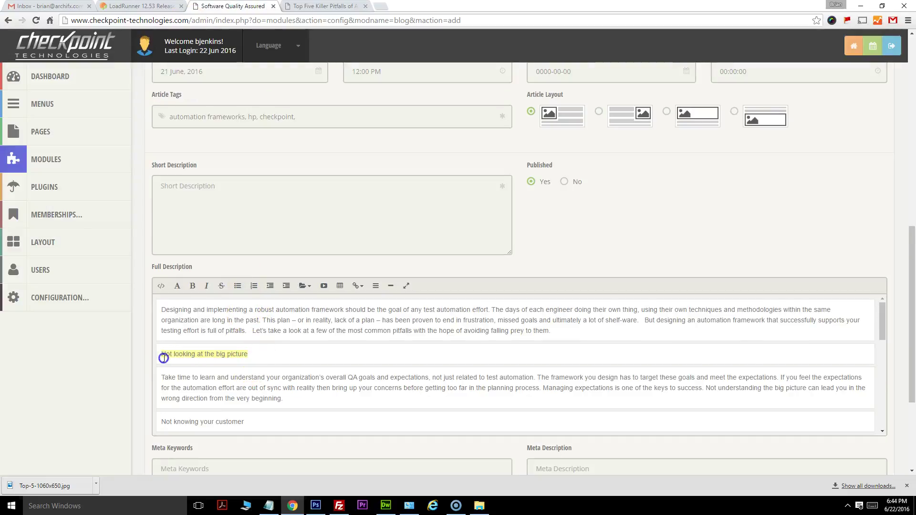
click(192, 285)
scroll(206, 321, down, 2)
drag(244, 326, 161, 326)
click(193, 285)
Step: Bold the headings "Not knowing the applications (AUTs) in scope", "Choosing the wrong resources" and "Failing to track, review and report progress"
scroll(225, 323, down, 1)
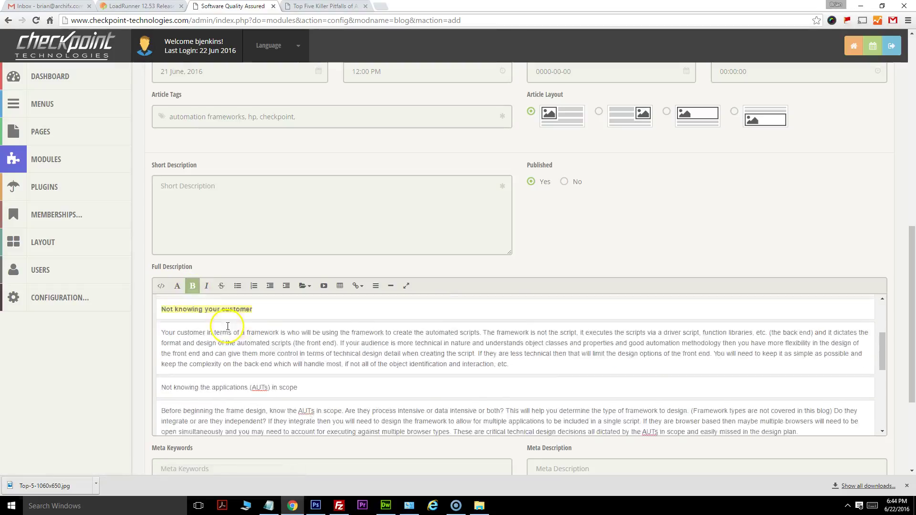
drag(300, 354, 209, 349)
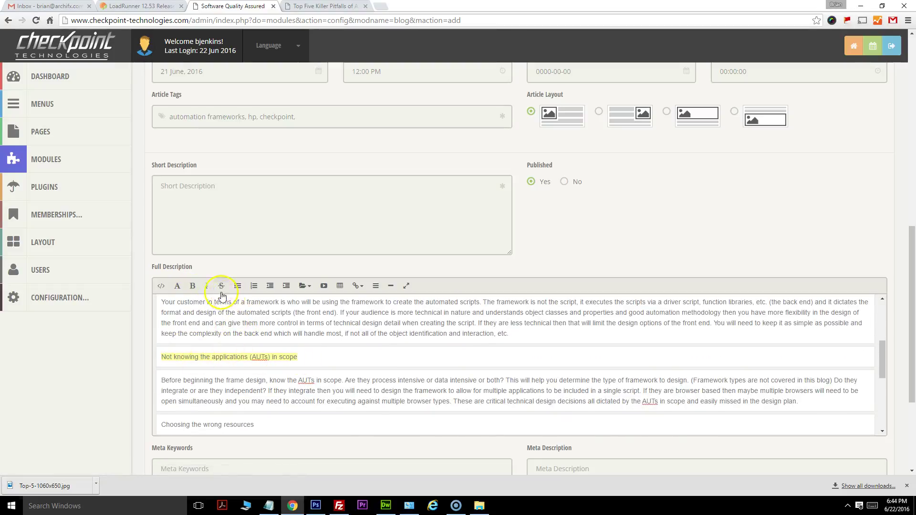
click(192, 286)
scroll(240, 354, down, 1)
drag(259, 374, 176, 369)
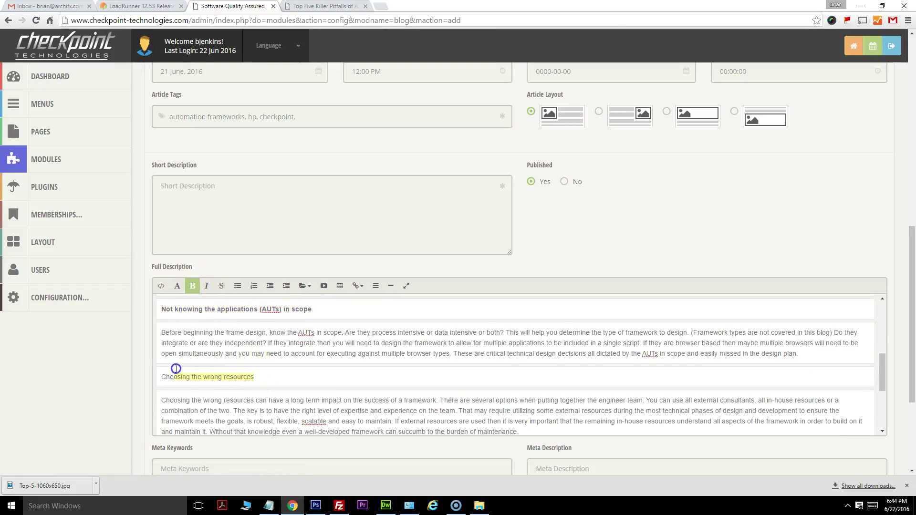
click(192, 285)
scroll(239, 334, down, 3)
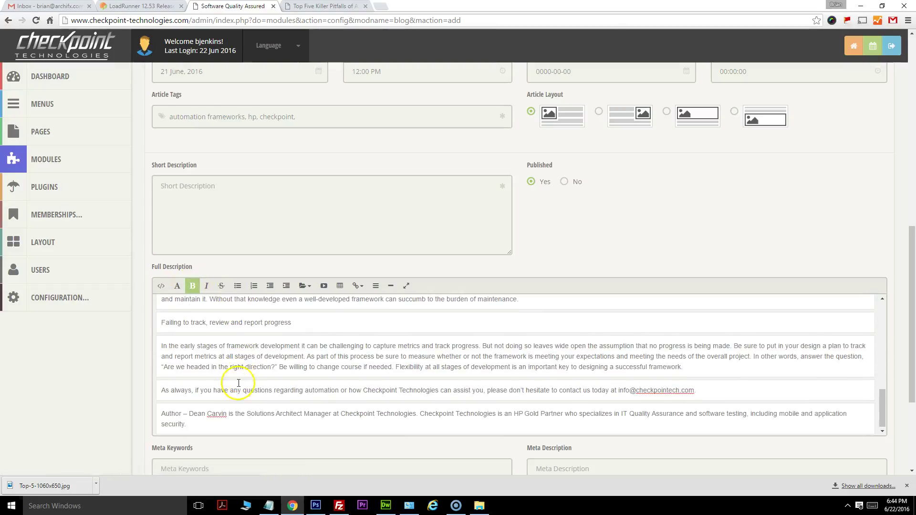
drag(300, 323, 184, 314)
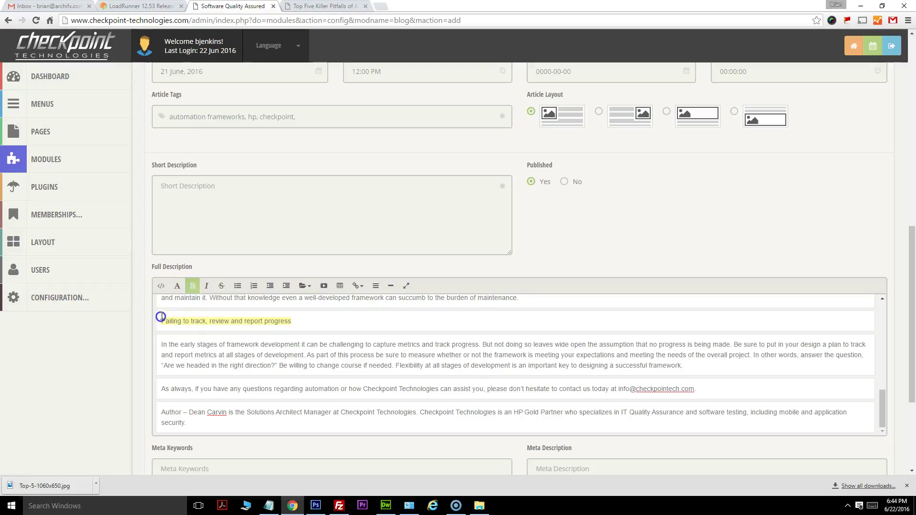
click(192, 285)
Step: Italicize the closing author paragraph of the Full Description
scroll(225, 384, down, 1)
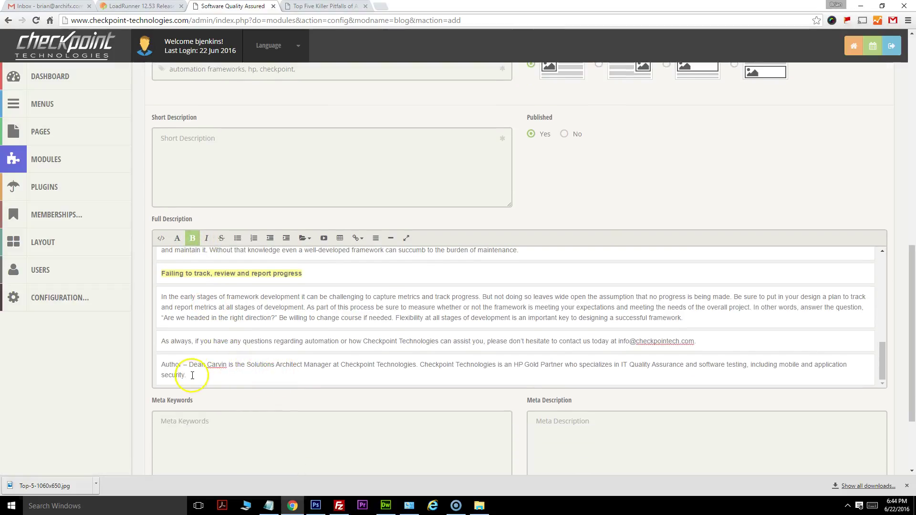
drag(189, 375, 161, 365)
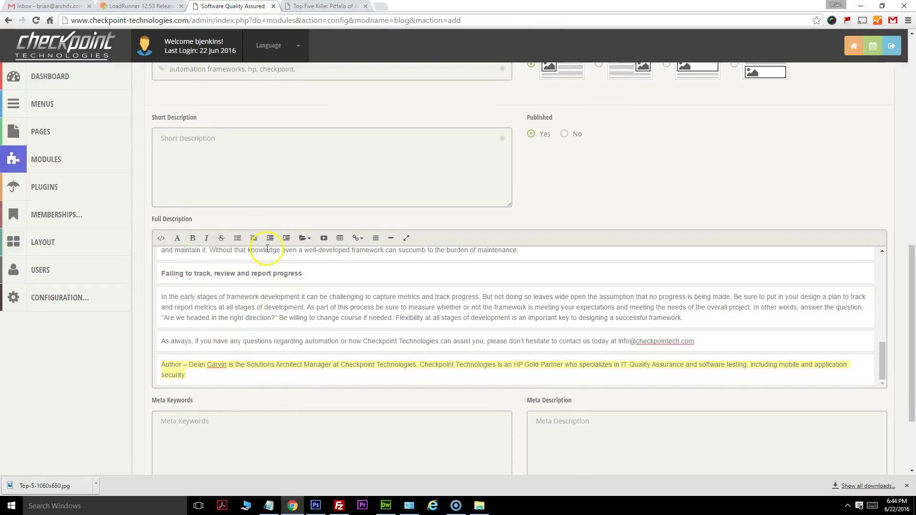
click(206, 238)
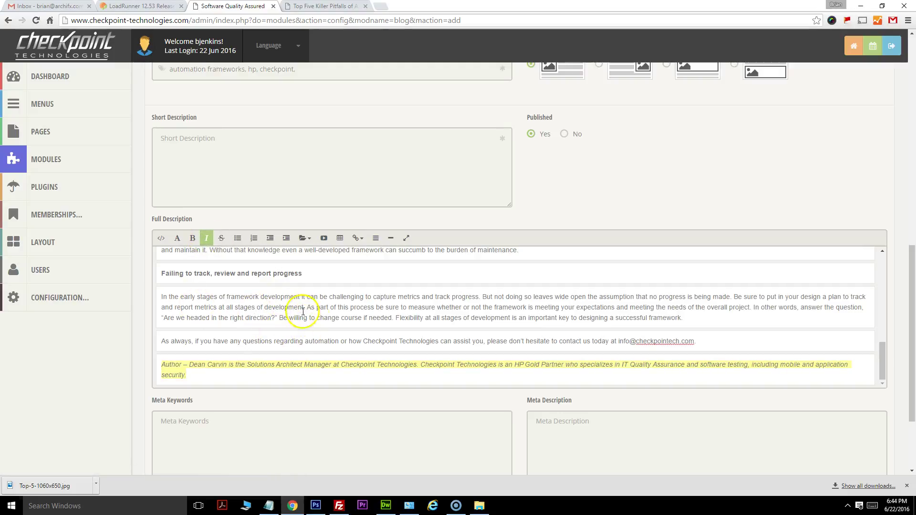
scroll(324, 320, up, 3)
scroll(324, 320, up, 5)
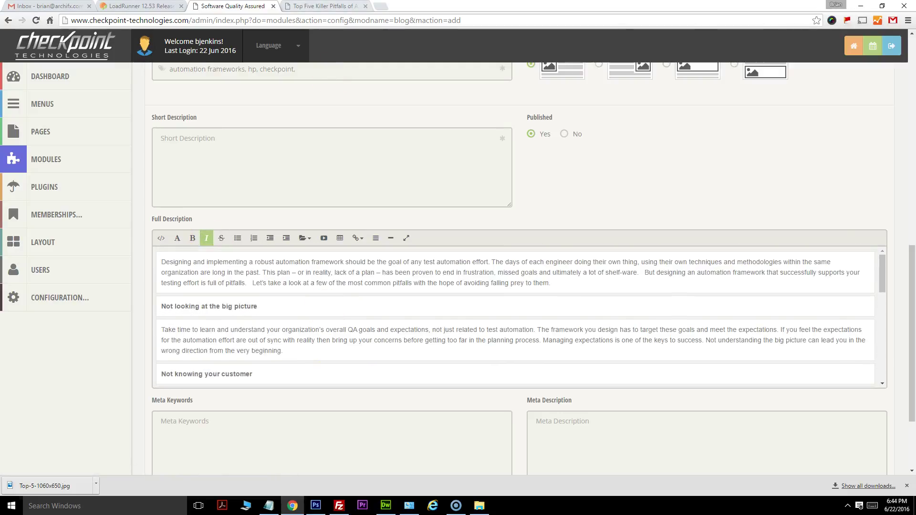
Step: View the new site's Technology Blog listing to examine the introductory text displayed for each article
key(ctrl+Tab)
scroll(427, 234, up, 5)
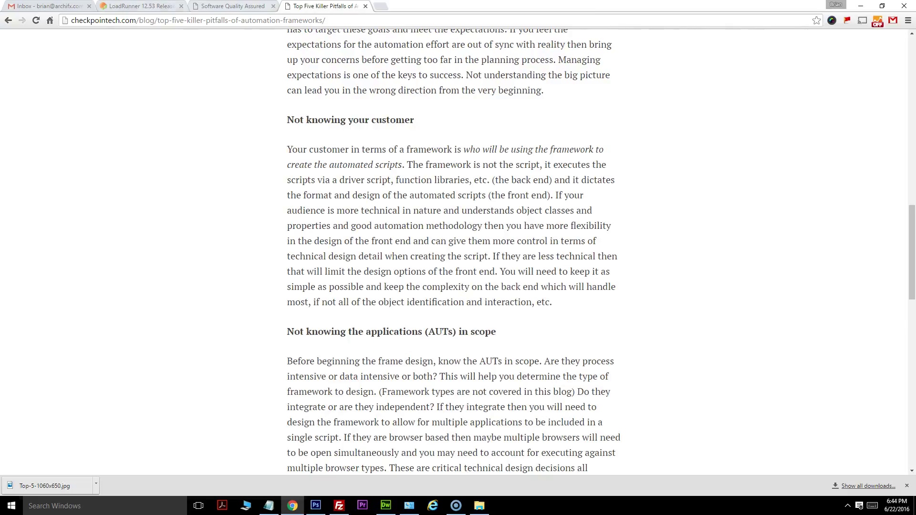
click(126, 6)
scroll(668, 48, up, 1)
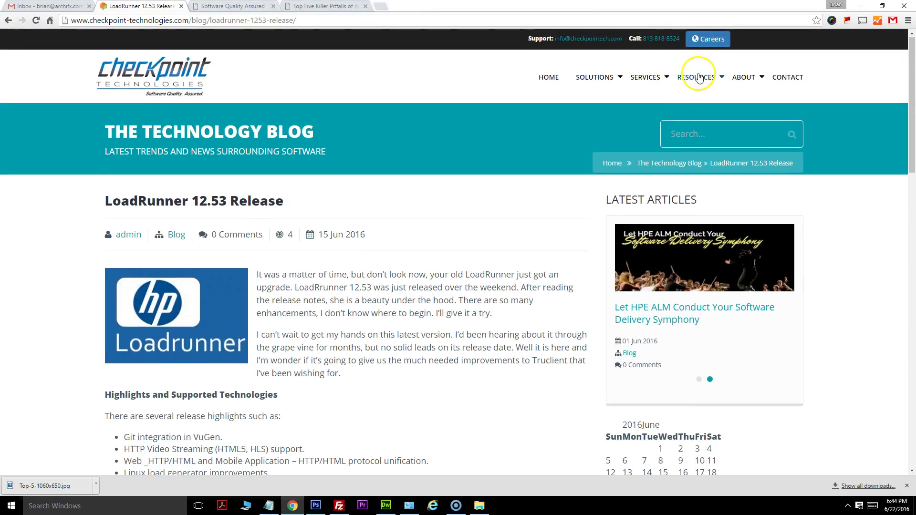
mouse_move(698, 77)
click(700, 94)
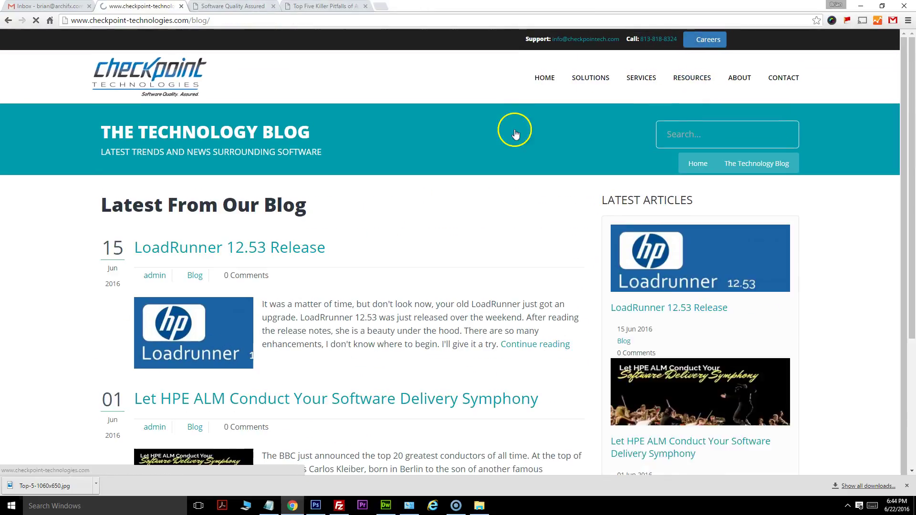
scroll(296, 277, down, 1)
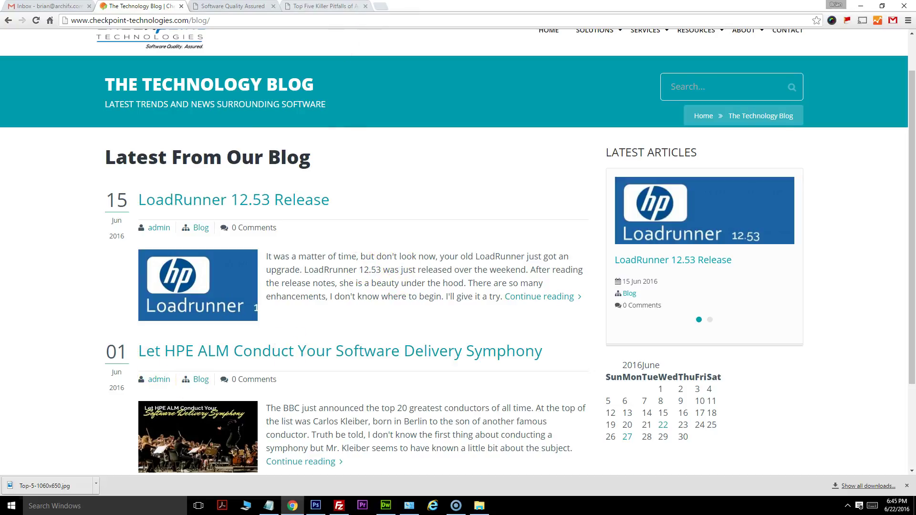
Step: Copy the old post's first two sentences, from "Designing and implementing" to "long in the past.", into the new article's Short Description
click(231, 5)
click(324, 5)
scroll(315, 191, up, 5)
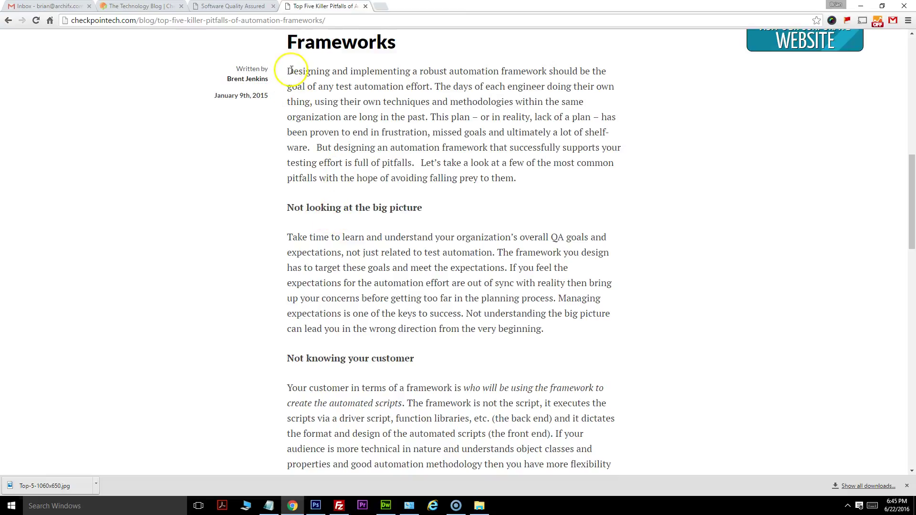
drag(309, 65, 431, 116)
key(ctrl+c)
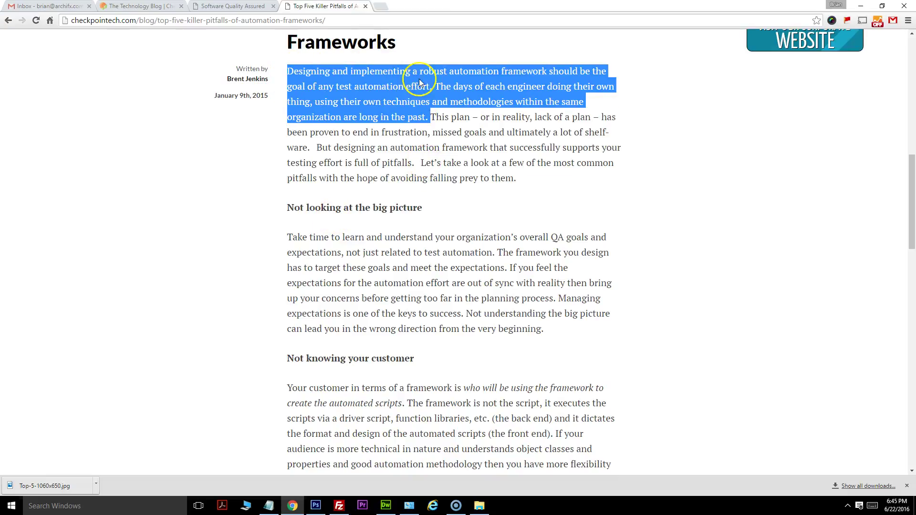
click(229, 6)
click(208, 160)
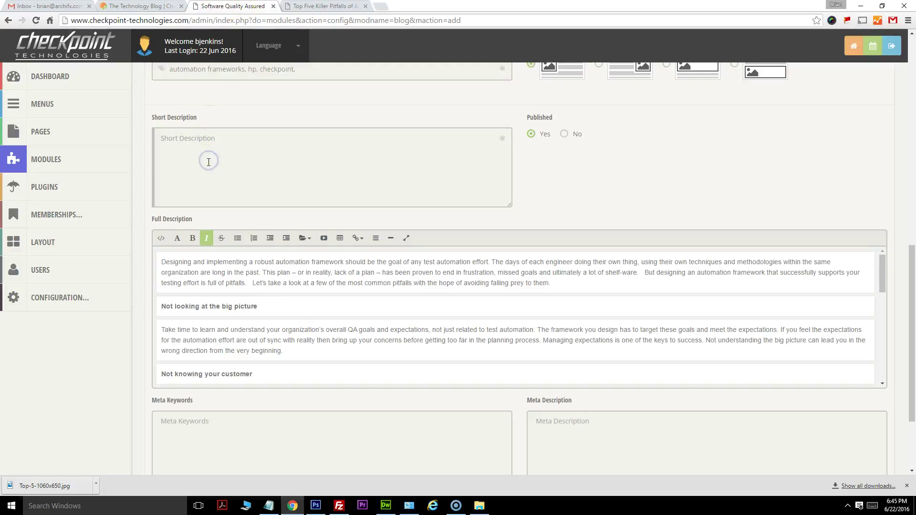
key(ctrl+v)
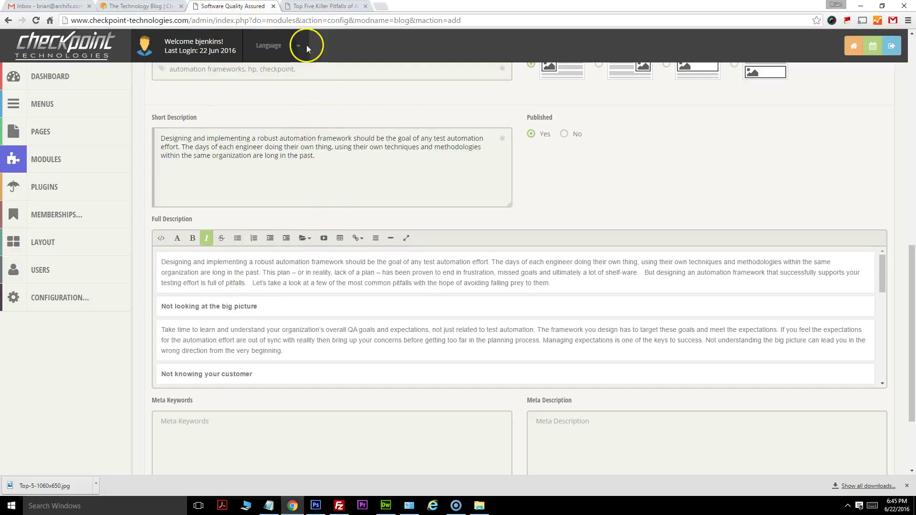
click(310, 6)
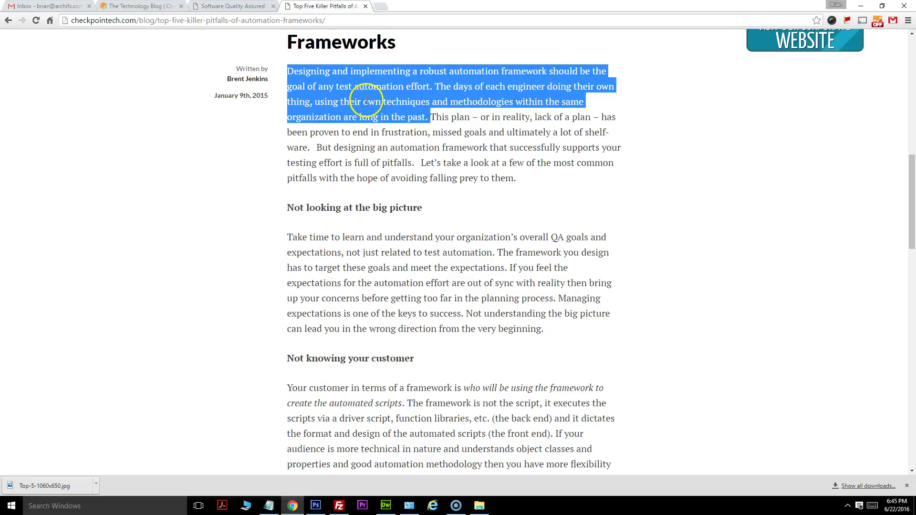
key(ctrl+shift+Tab)
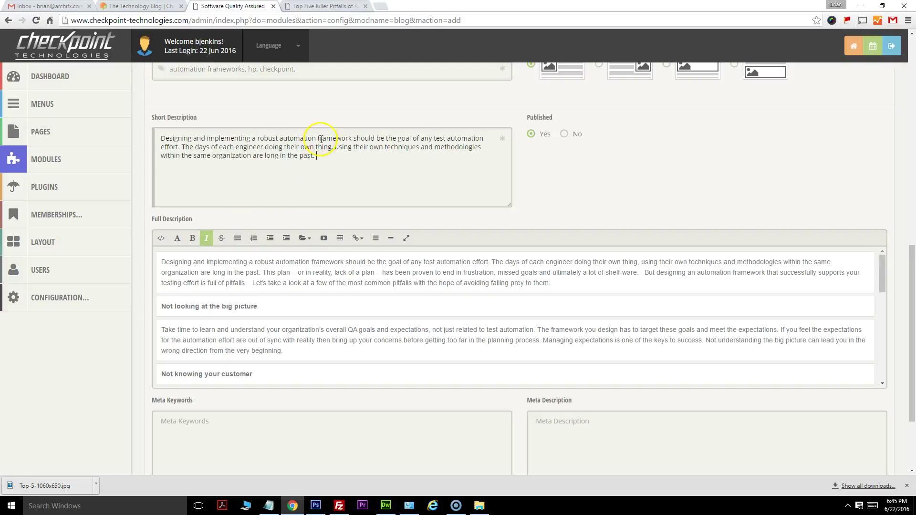
scroll(286, 229, up, 1)
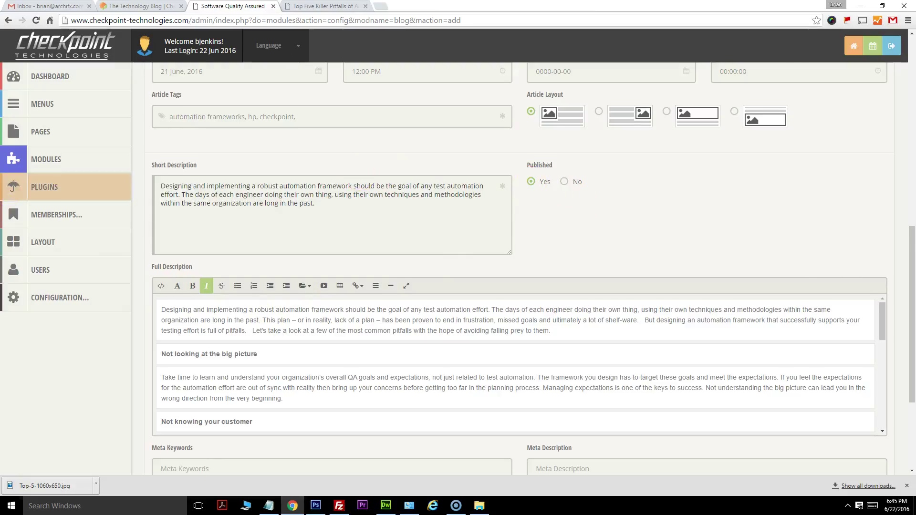
Step: Copy the Article Tags "automation frameworks, hp, checkpoint," into the new article's Meta Keywords
scroll(90, 323, down, 3)
click(237, 320)
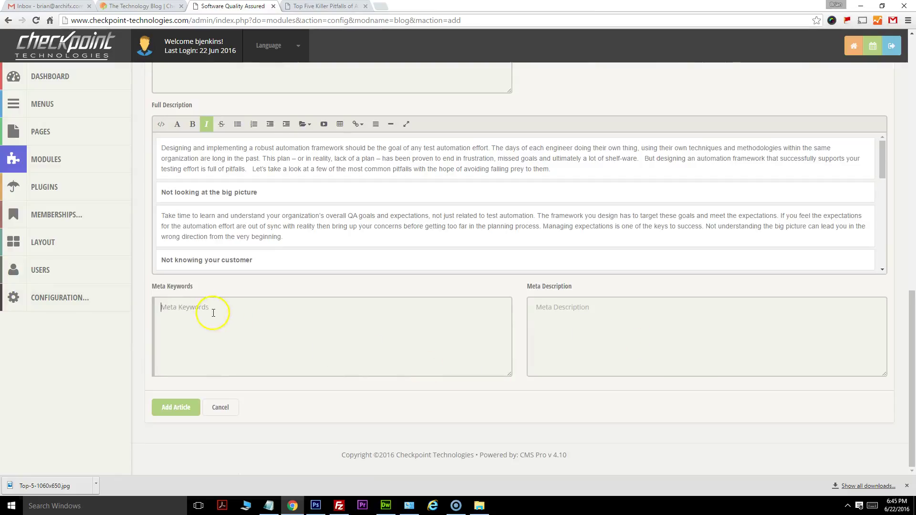
scroll(208, 309, up, 3)
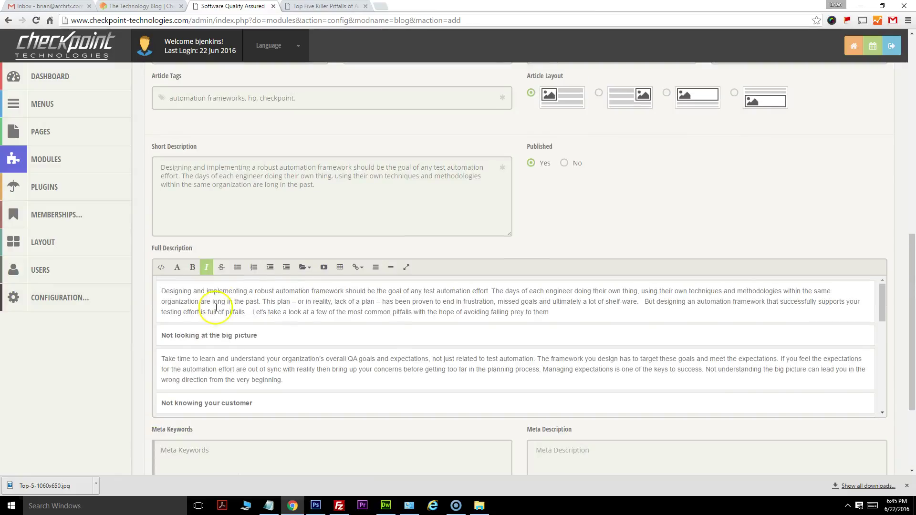
drag(310, 97, 167, 92)
key(ctrl+c)
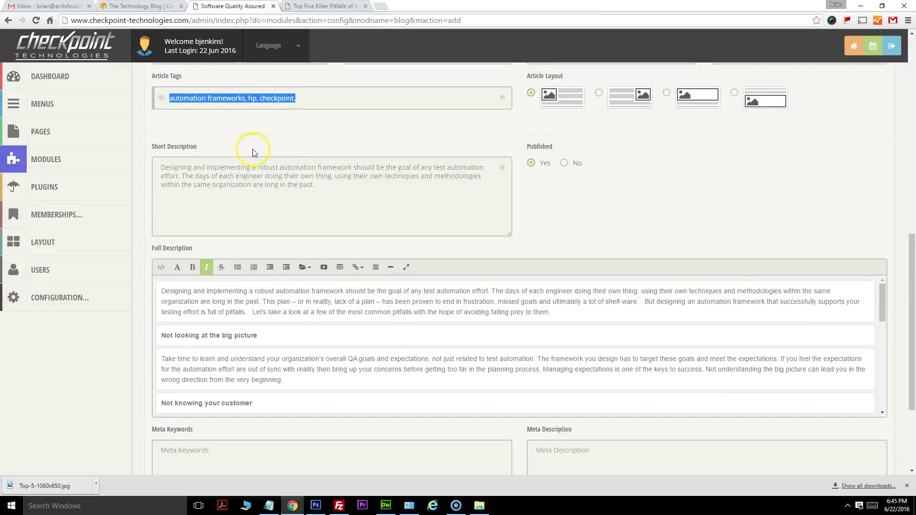
scroll(205, 377, down, 10)
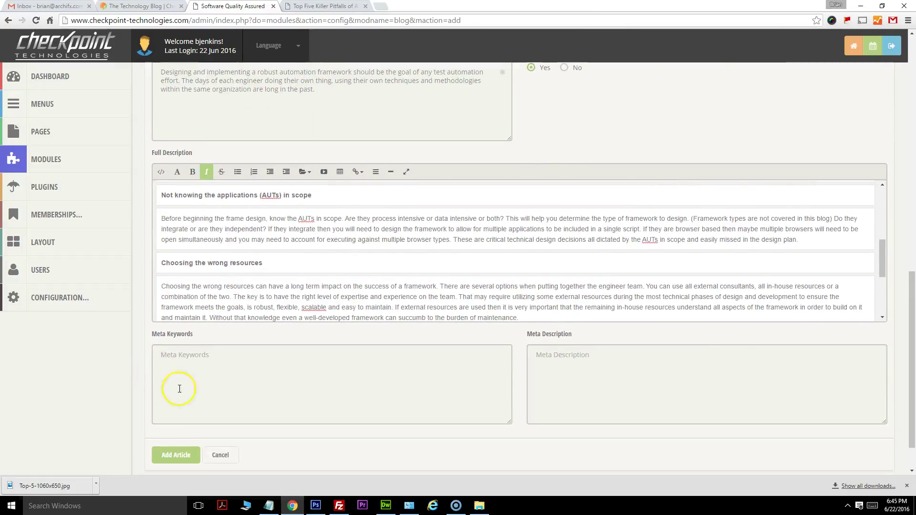
click(215, 382)
key(ctrl+v)
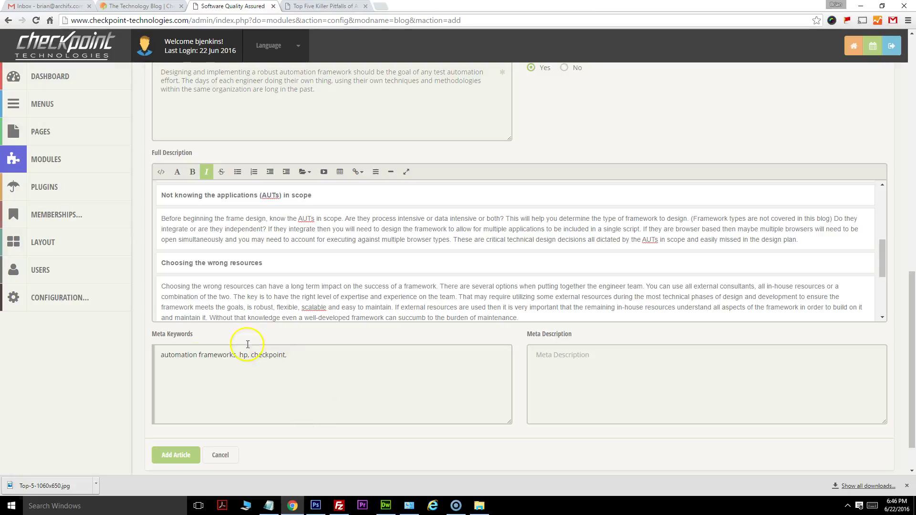
Step: Copy the Short Description's first sentence, from "Designing and implementing" to "test automation effort.", into the article's Meta Description
click(644, 385)
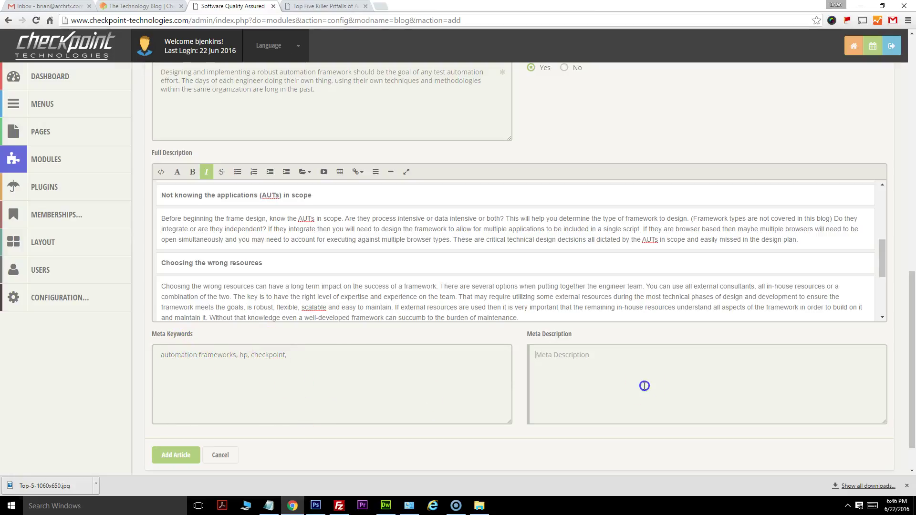
scroll(402, 190, up, 5)
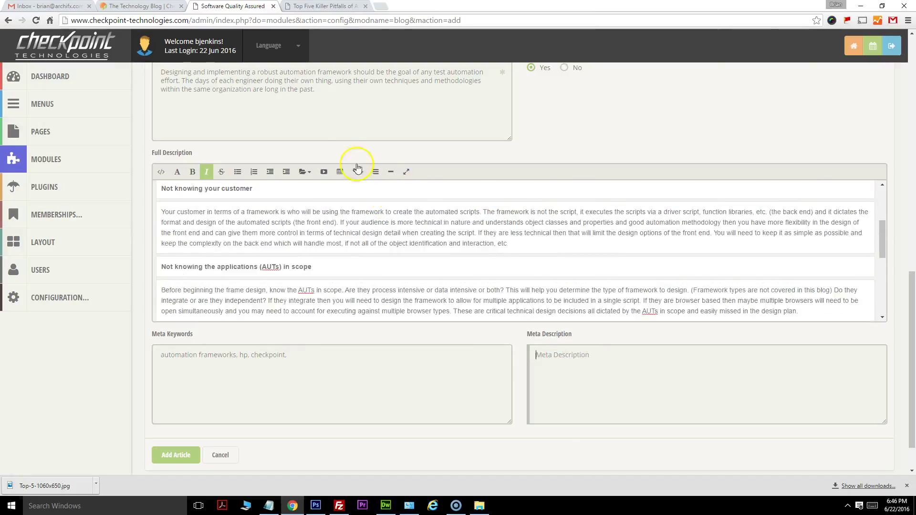
drag(158, 121, 179, 126)
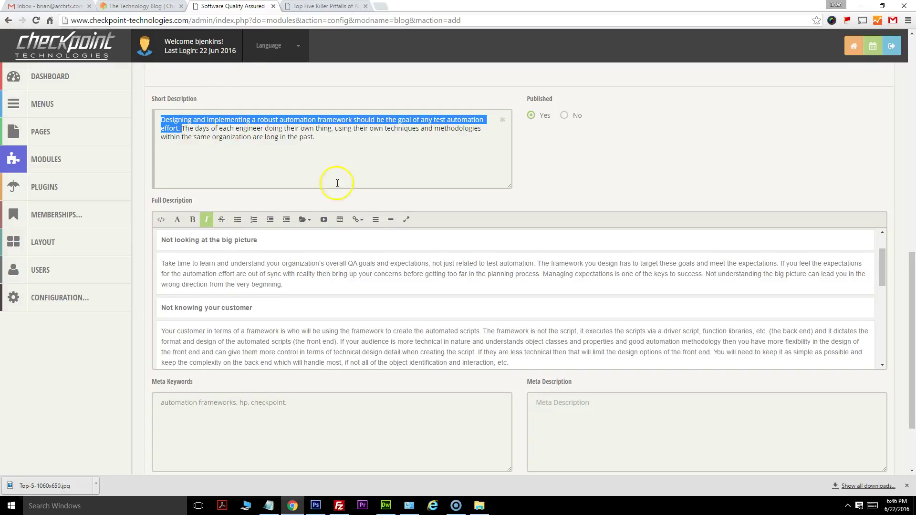
scroll(338, 184, down, 1)
click(639, 383)
text(Designing and implementing a robust automation framework should be the goal of any test automation effort.)
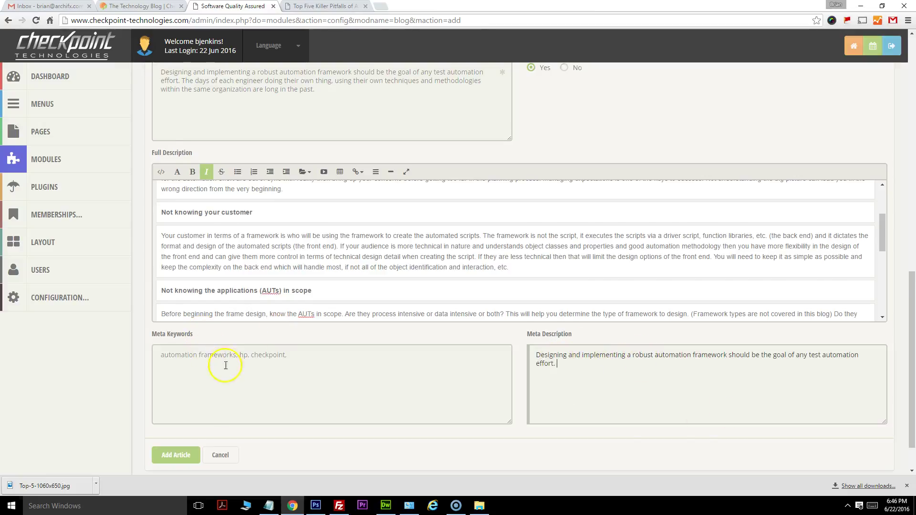
Step: Submit the completed form to add the article to the blog
scroll(209, 364, down, 1)
click(163, 409)
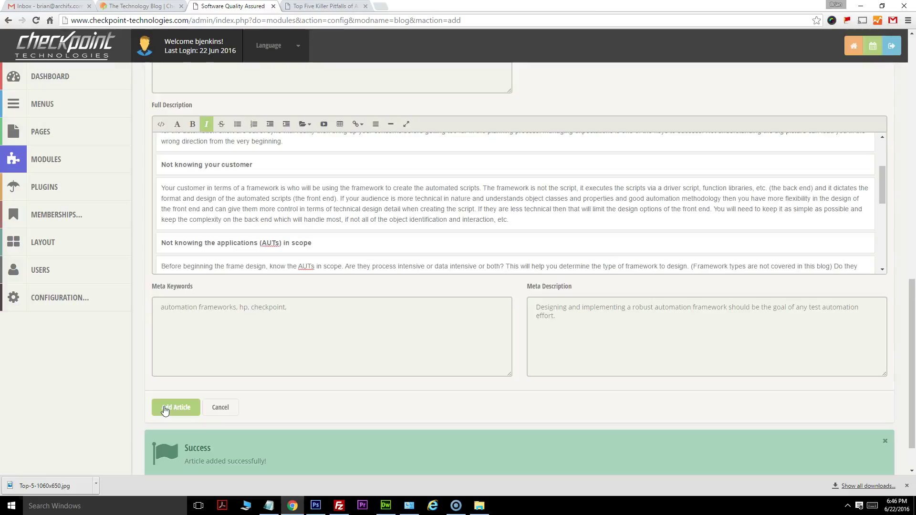
scroll(229, 444, down, 1)
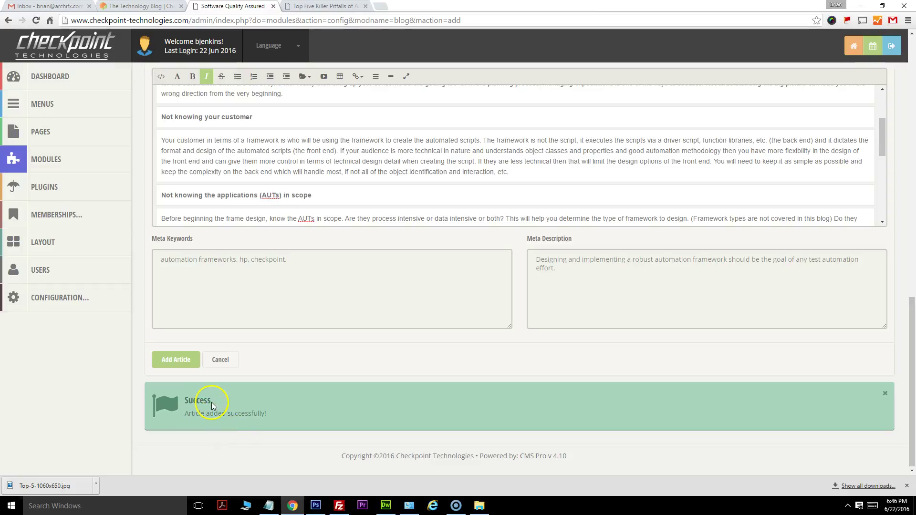
Step: Reload the public Technology Blog listing and open "Top Five Killer Pitfalls of Automation Frameworks" to examine its formatting, tags and comment form
click(140, 5)
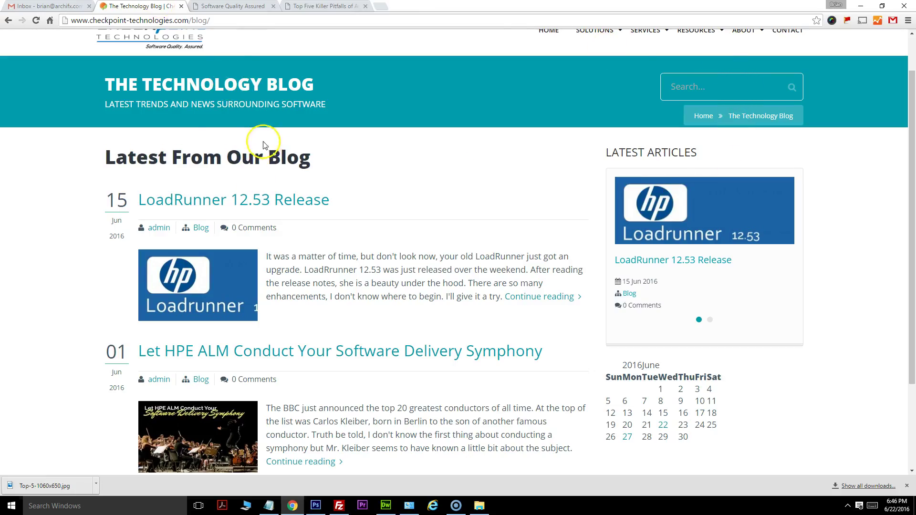
click(36, 20)
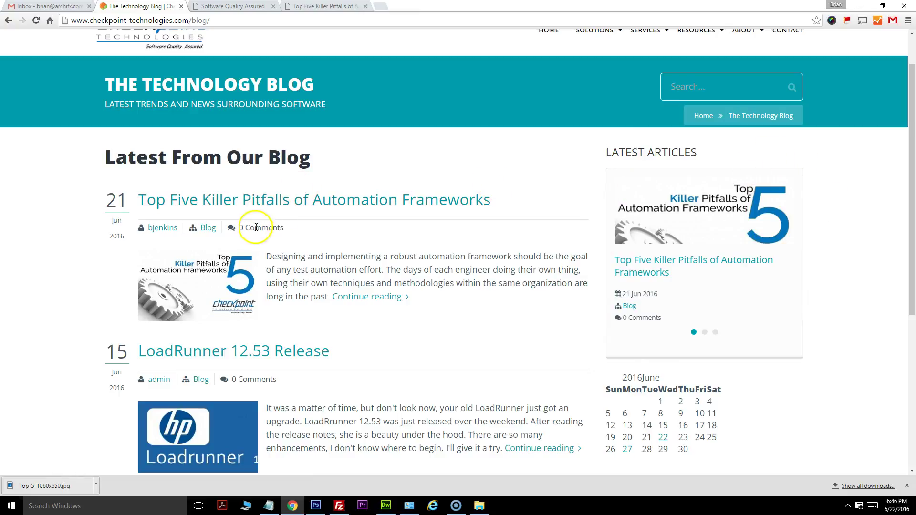
click(293, 204)
scroll(201, 205, down, 1)
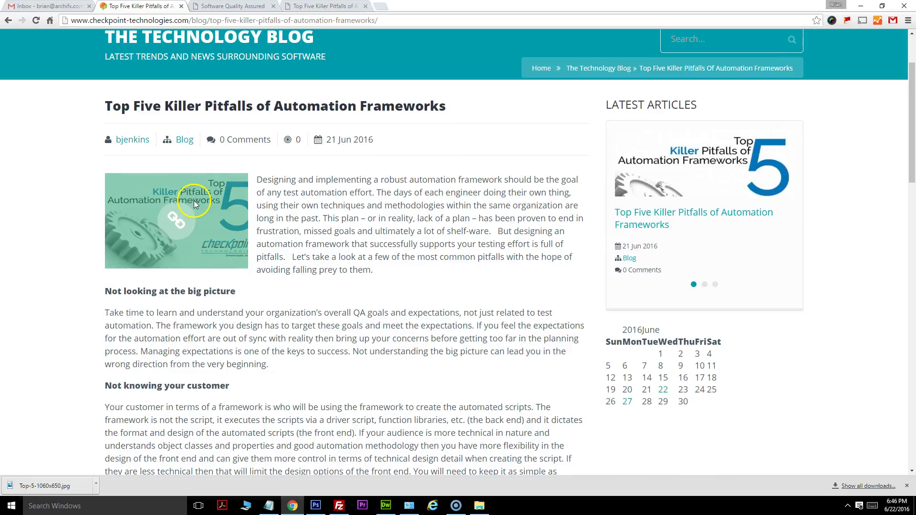
scroll(401, 229, down, 2)
scroll(408, 260, down, 8)
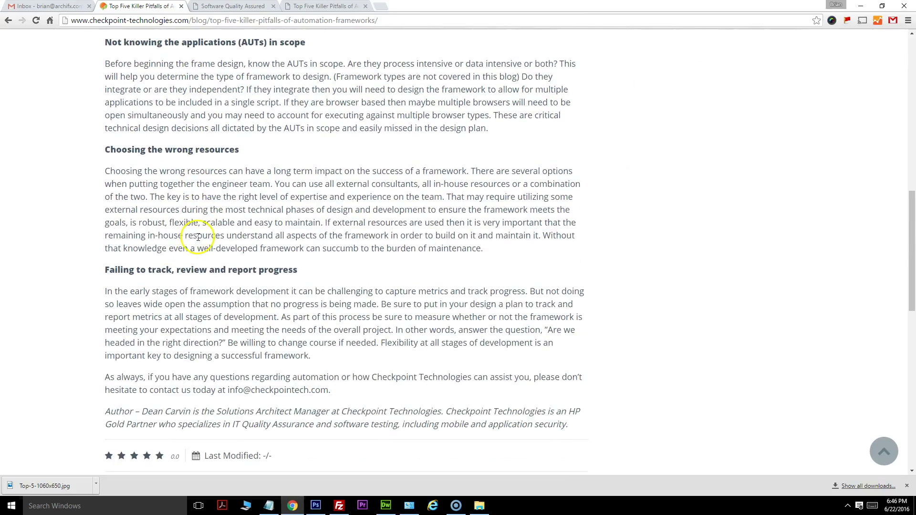
scroll(198, 236, down, 5)
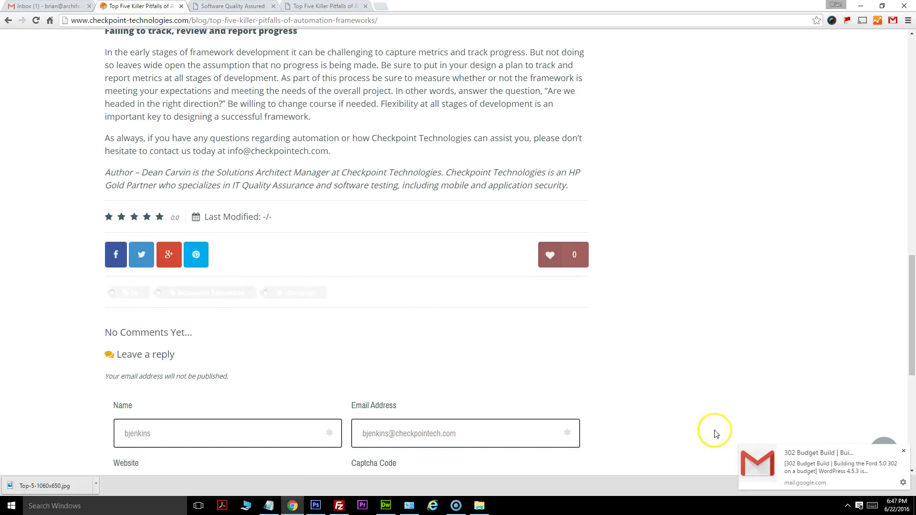
scroll(360, 297, down, 5)
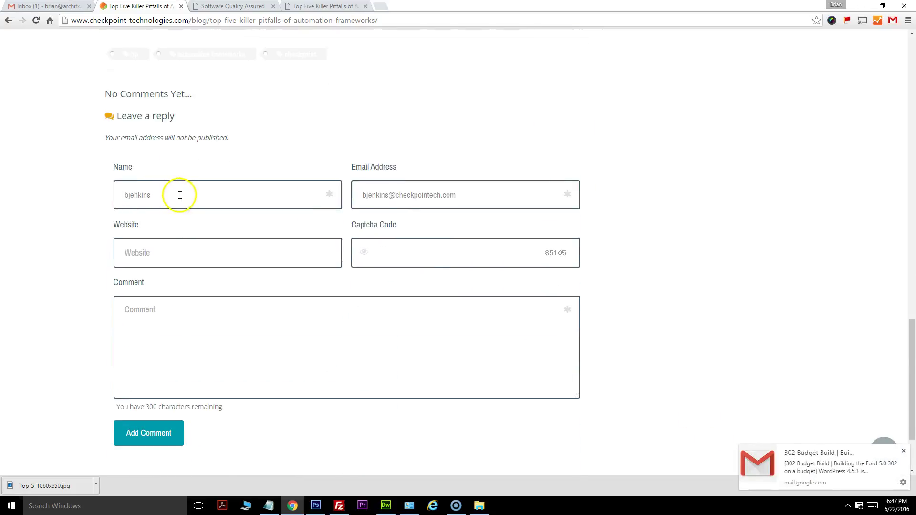
scroll(335, 367, down, 2)
scroll(217, 333, up, 20)
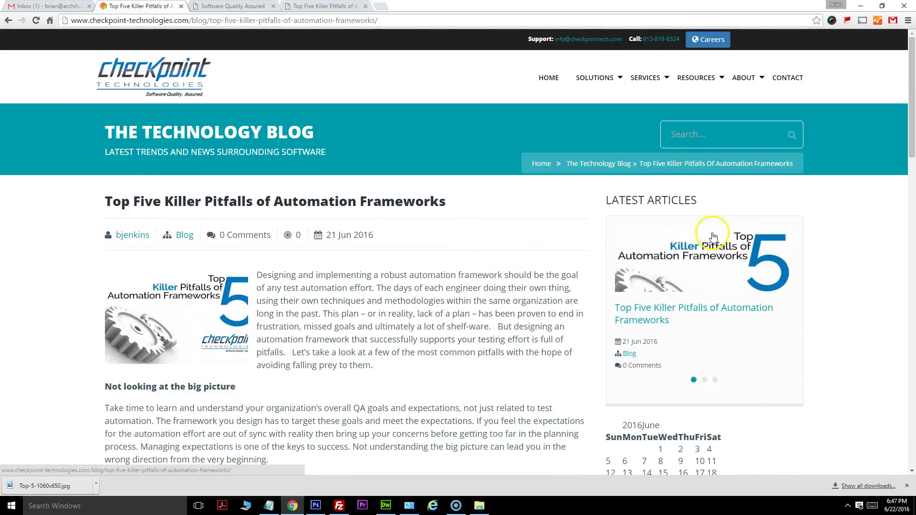
Step: View the public Application Lifecycle Management Solution page to examine its sidebar content
mouse_move(594, 79)
mouse_move(611, 95)
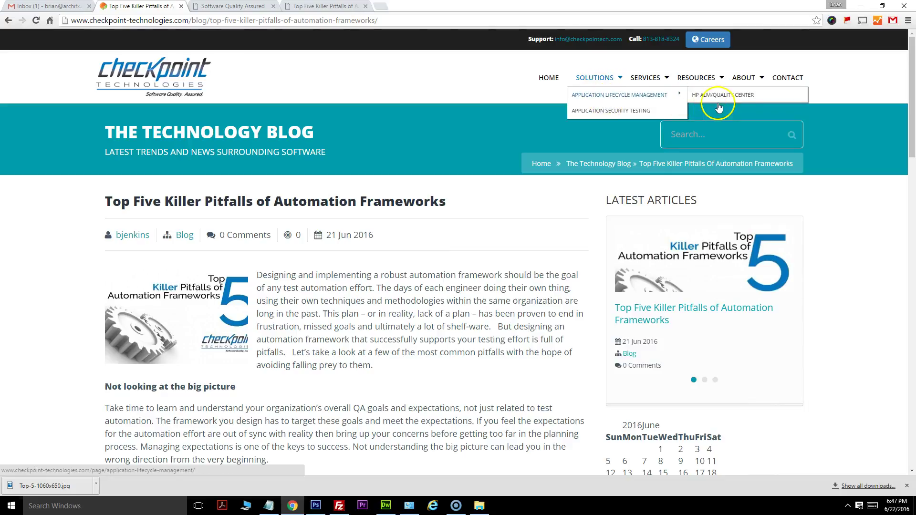
click(746, 94)
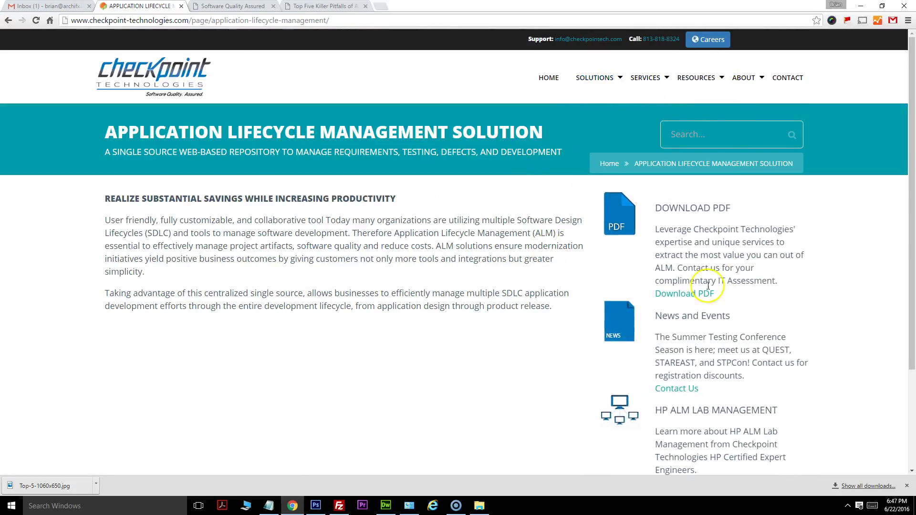
scroll(695, 221, down, 3)
scroll(714, 297, up, 3)
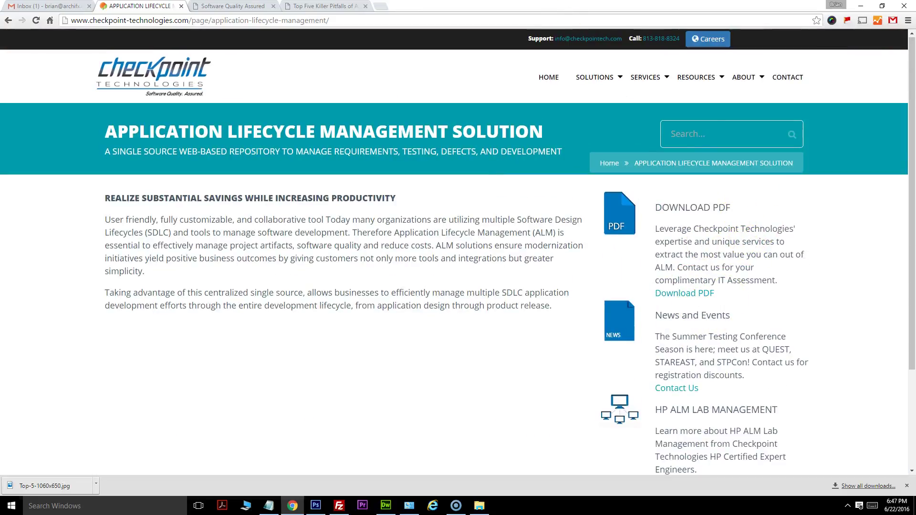
Step: In the CMS admin, open the layout manager for the APPLICATION LIFECYCLE MANAGEMENT SOLUTION page
click(233, 6)
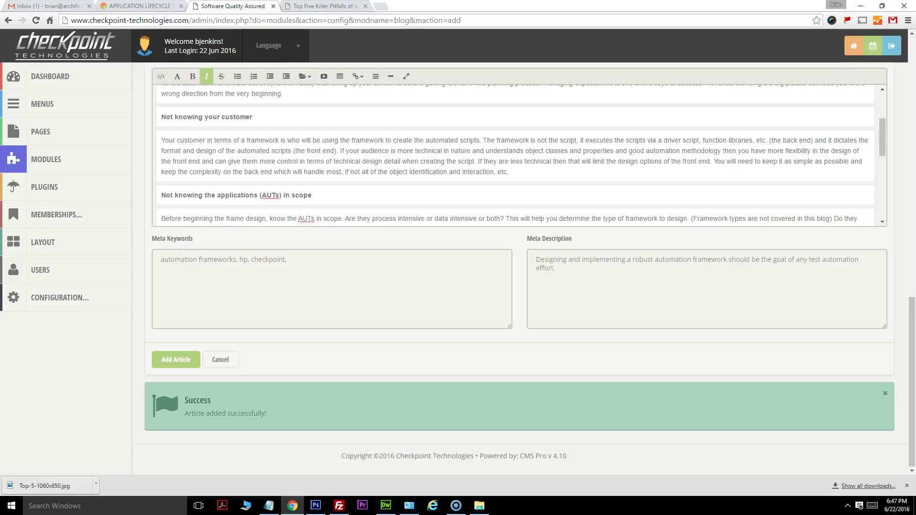
click(49, 239)
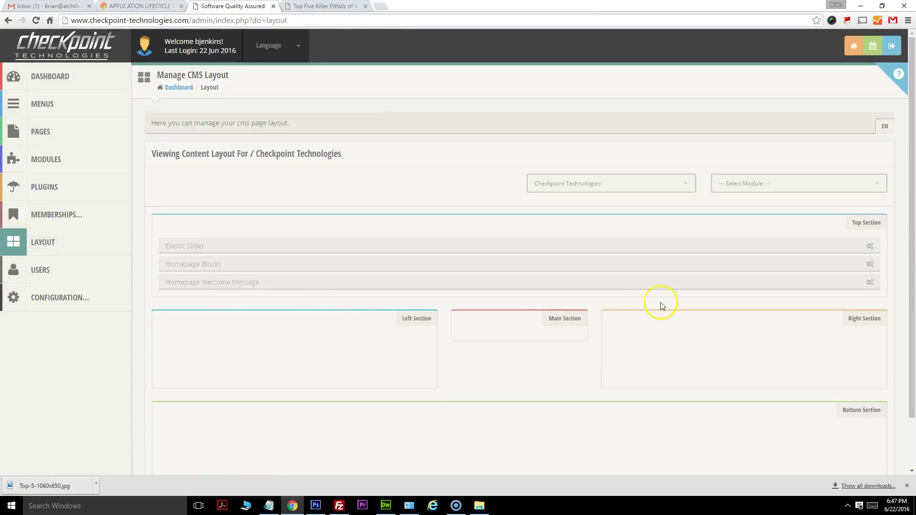
click(665, 190)
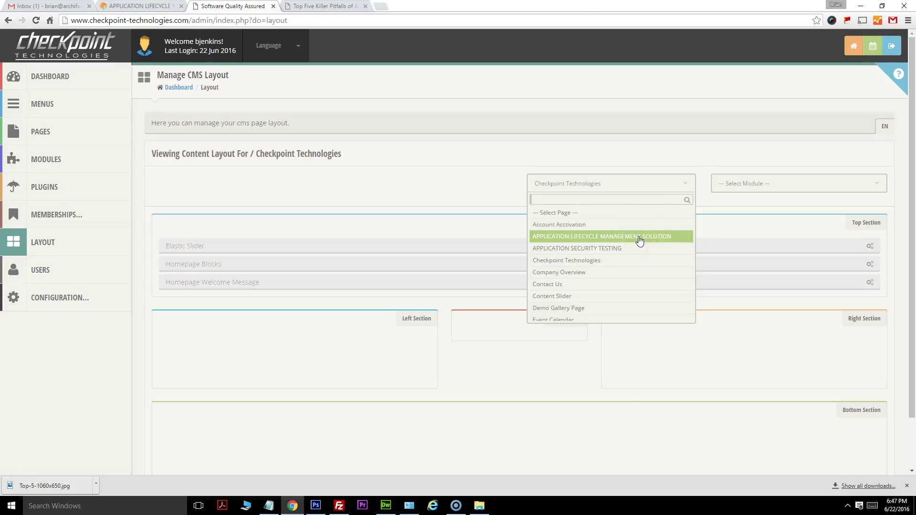
click(157, 7)
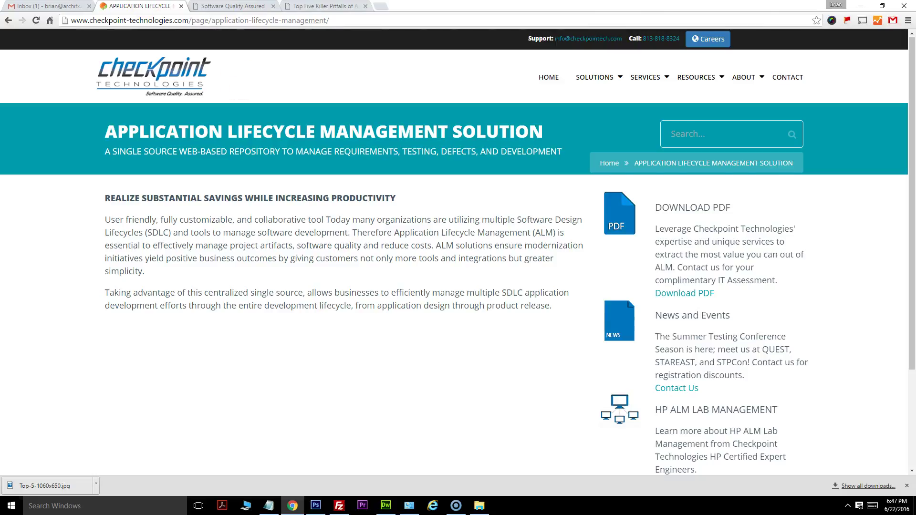
click(233, 6)
click(616, 185)
click(600, 237)
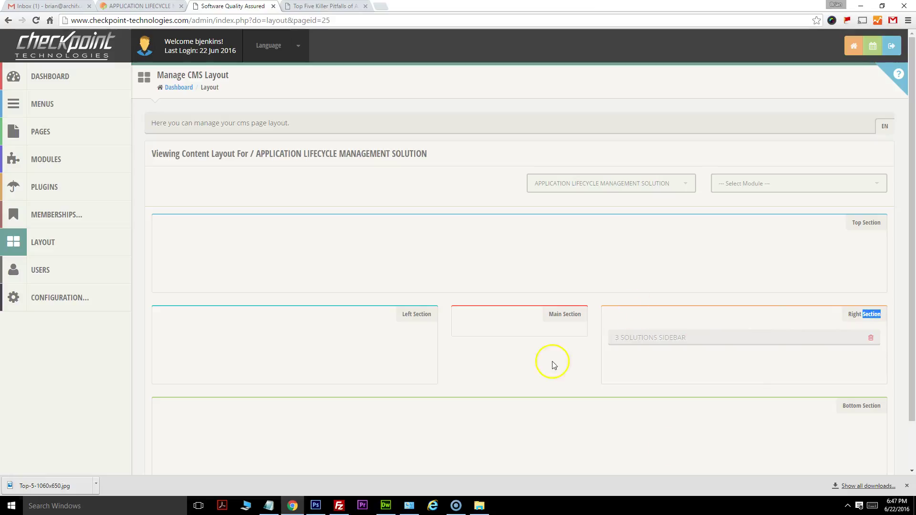
Step: Insert the Latest Articles plugin into the page layout's Right Section and close the plugin selection
click(820, 380)
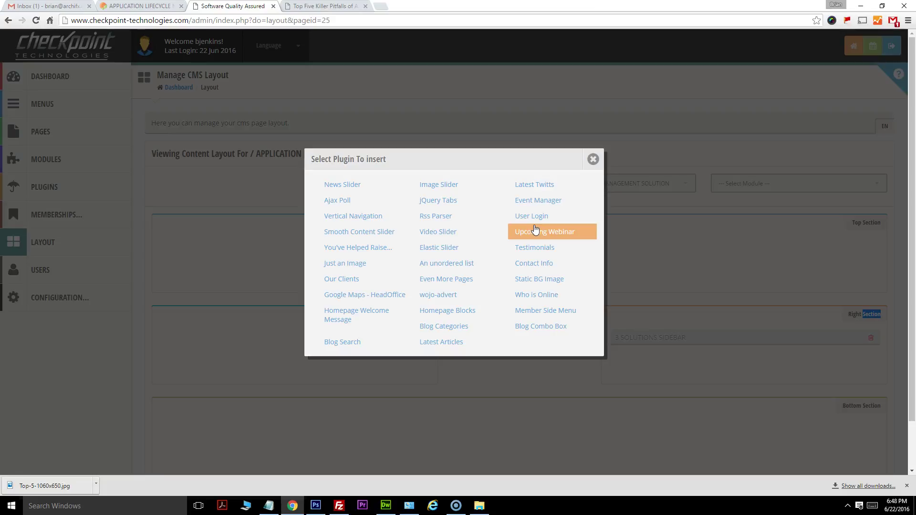
click(456, 342)
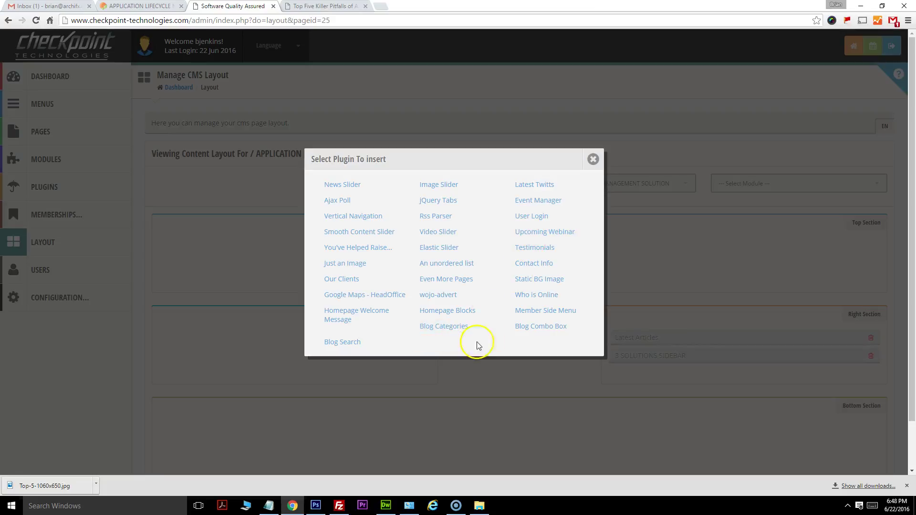
click(593, 159)
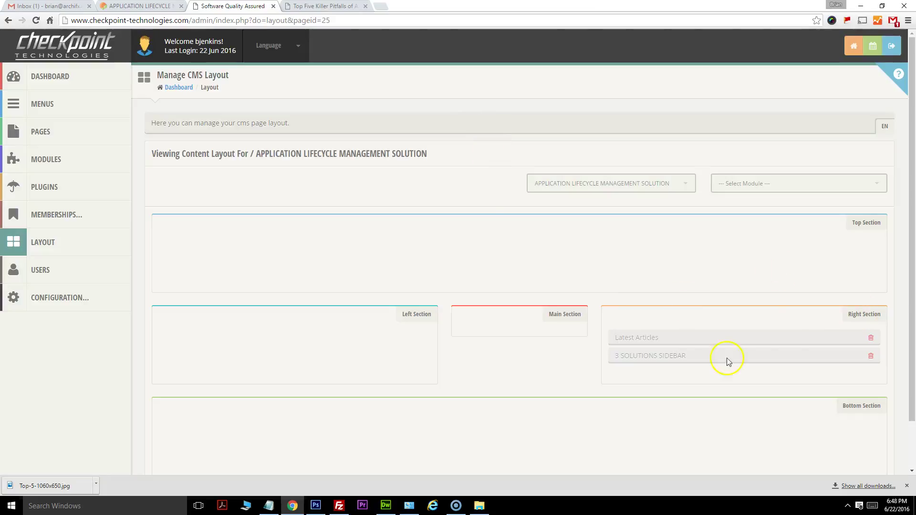
Step: Reload the public Application Lifecycle Management Solution page to examine the Latest Articles slider in its sidebar
key(ctrl+shift+Tab)
click(35, 21)
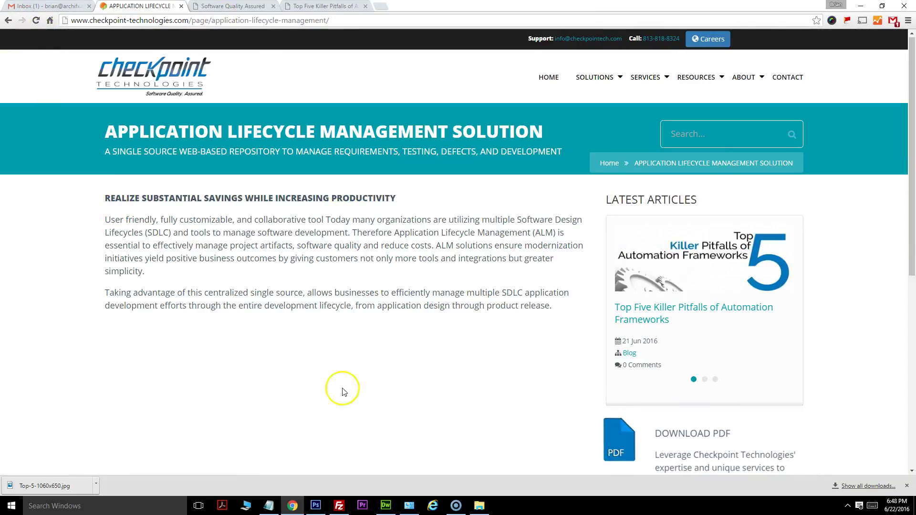
drag(720, 270, 245, 229)
drag(650, 262, 249, 280)
drag(710, 259, 768, 298)
drag(644, 256, 659, 260)
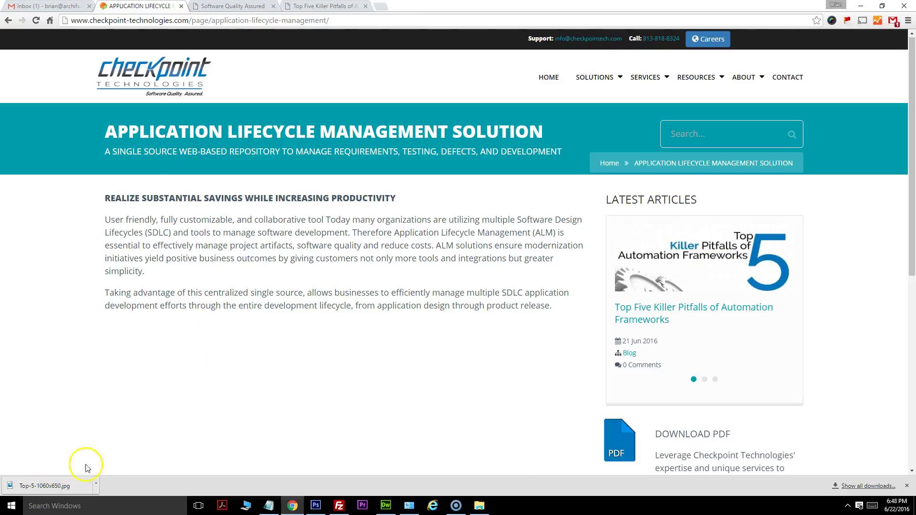
Step: Return to the CMS admin and open its dashboard
key(ctrl+Tab)
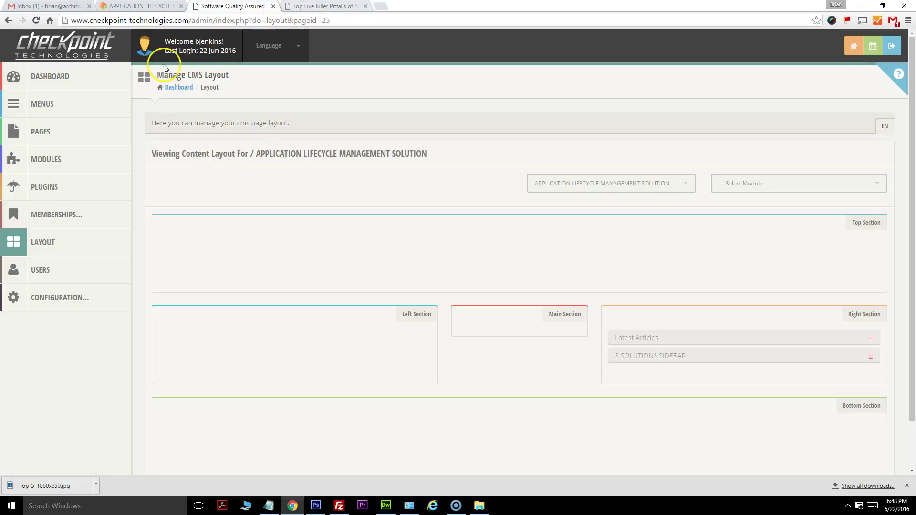
click(75, 78)
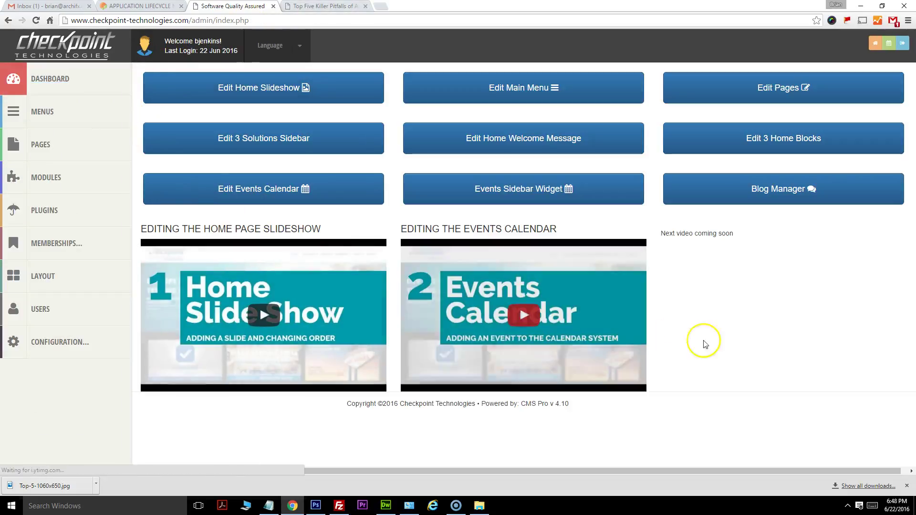